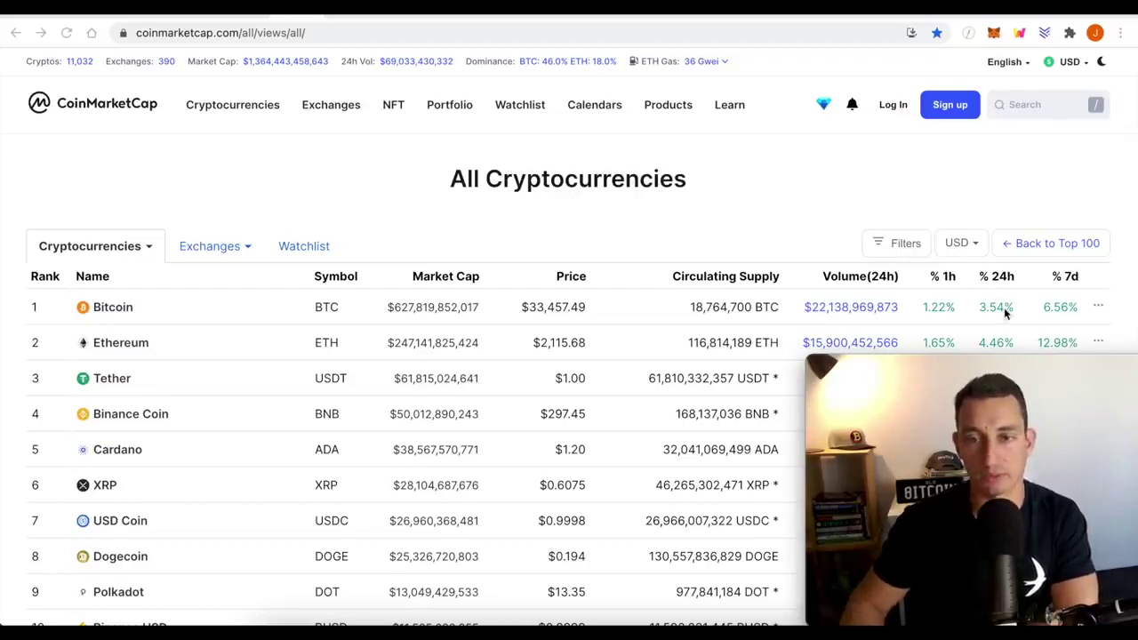
Scroll down CoinMarketCap's All Cryptocurrencies table, which ranks coins by market cap.
{"action": "scroll", "coordinate": [728, 293], "scroll_direction": "down", "scroll_amount": 1}
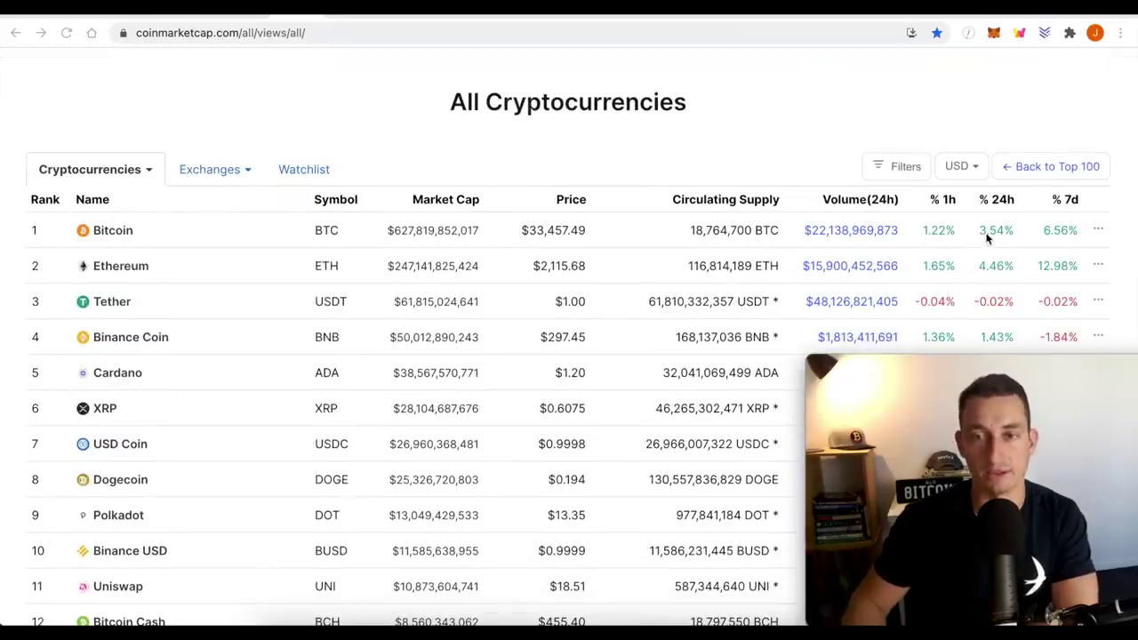
Review the ranked coin list, then switch to the TradingView Bitcoin/USD daily chart.
{"action": "scroll", "coordinate": [913, 254], "scroll_direction": "down", "scroll_amount": 1}
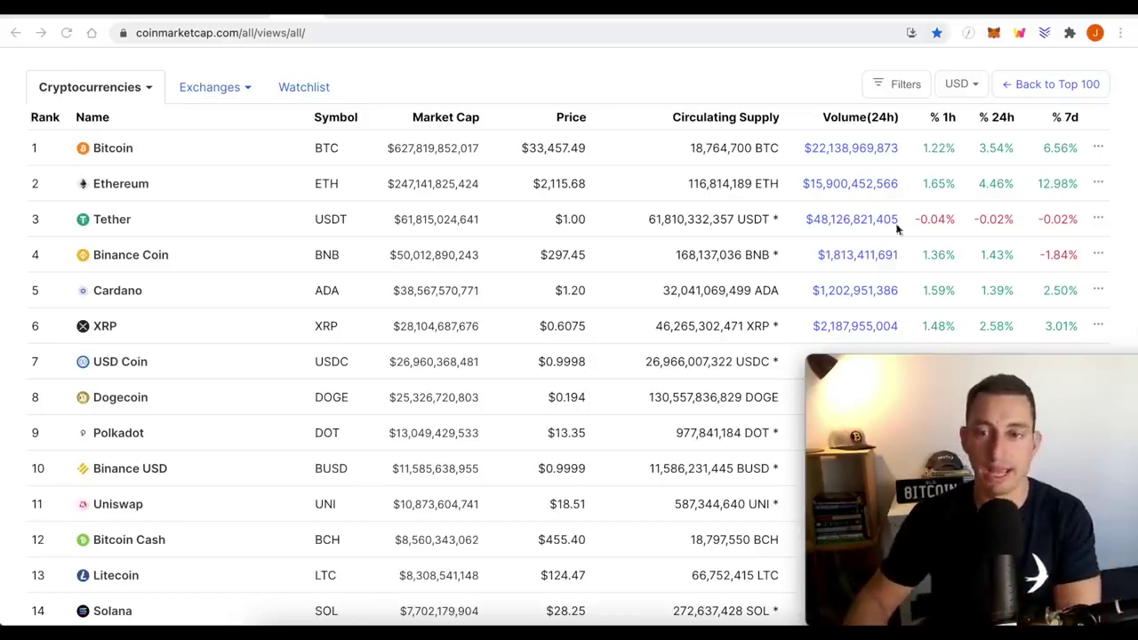
{"action": "scroll", "coordinate": [896, 229], "scroll_direction": "down", "scroll_amount": 1}
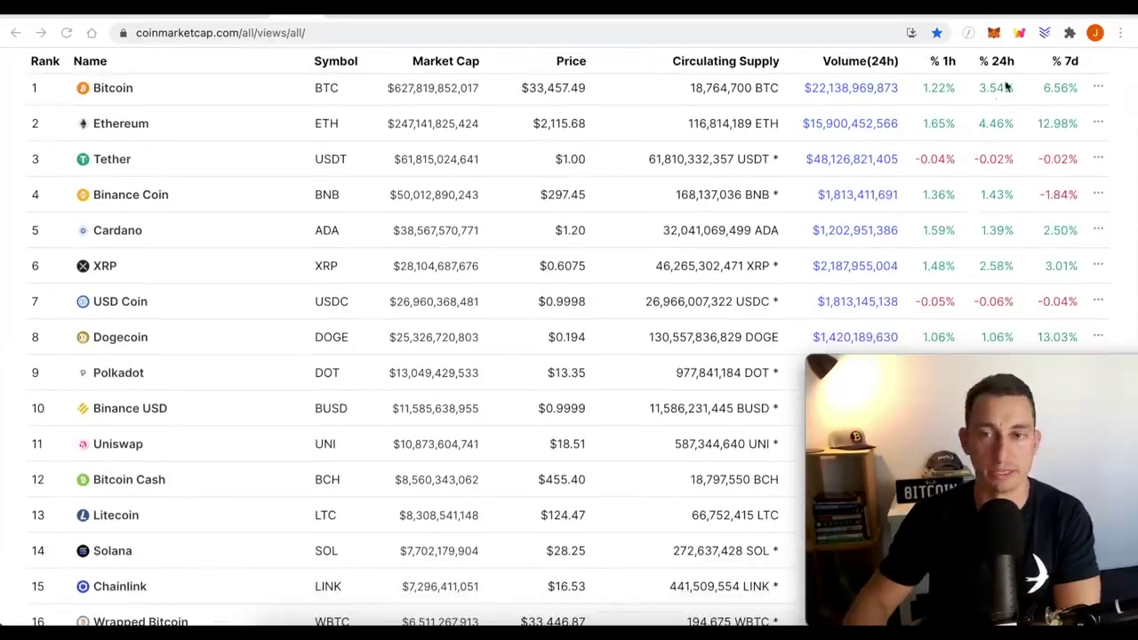
{"action": "scroll", "coordinate": [993, 185], "scroll_direction": "down", "scroll_amount": 5}
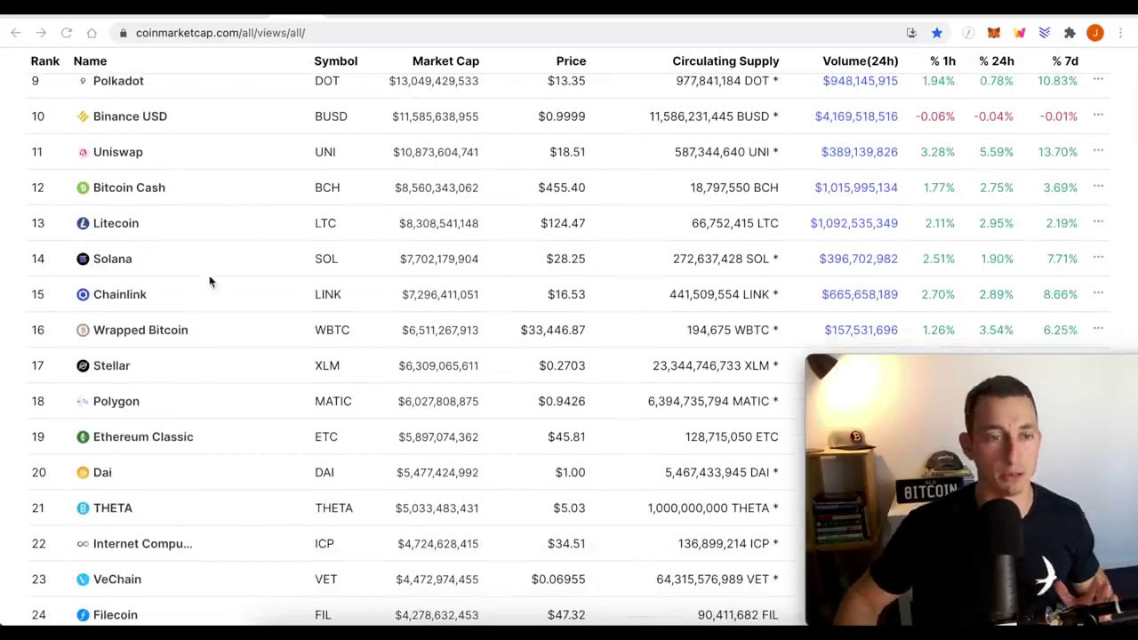
{"action": "scroll", "coordinate": [212, 287], "scroll_direction": "down", "scroll_amount": 3}
{"action": "scroll", "coordinate": [216, 293], "scroll_direction": "down", "scroll_amount": 3}
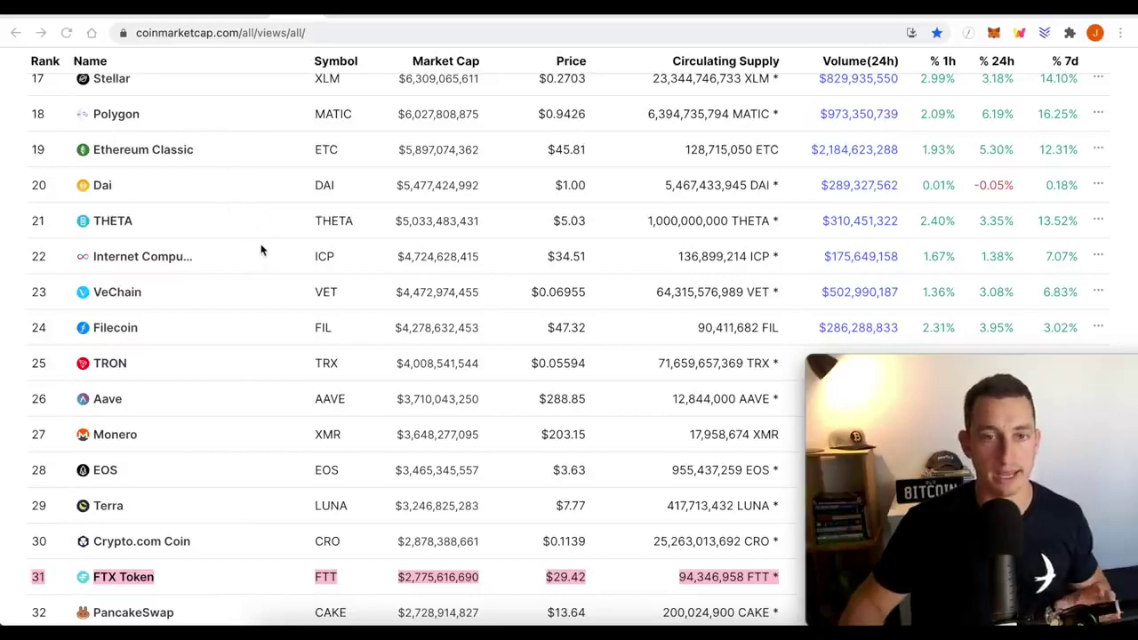
{"action": "scroll", "coordinate": [259, 281], "scroll_direction": "up", "scroll_amount": 4}
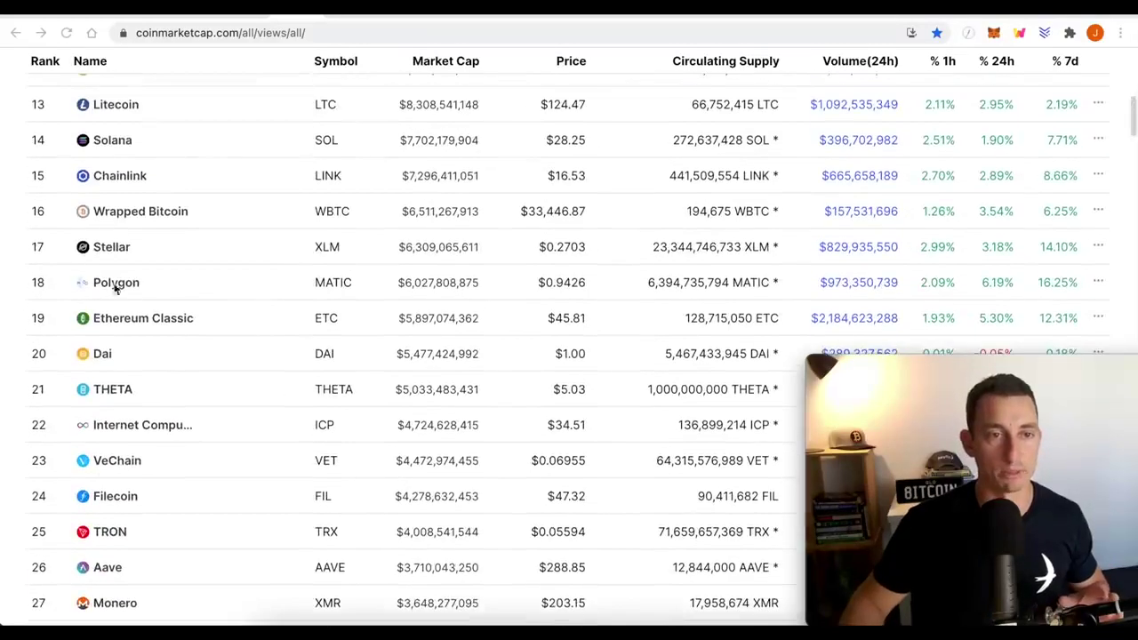
{"action": "left_click", "coordinate": [353, 13]}
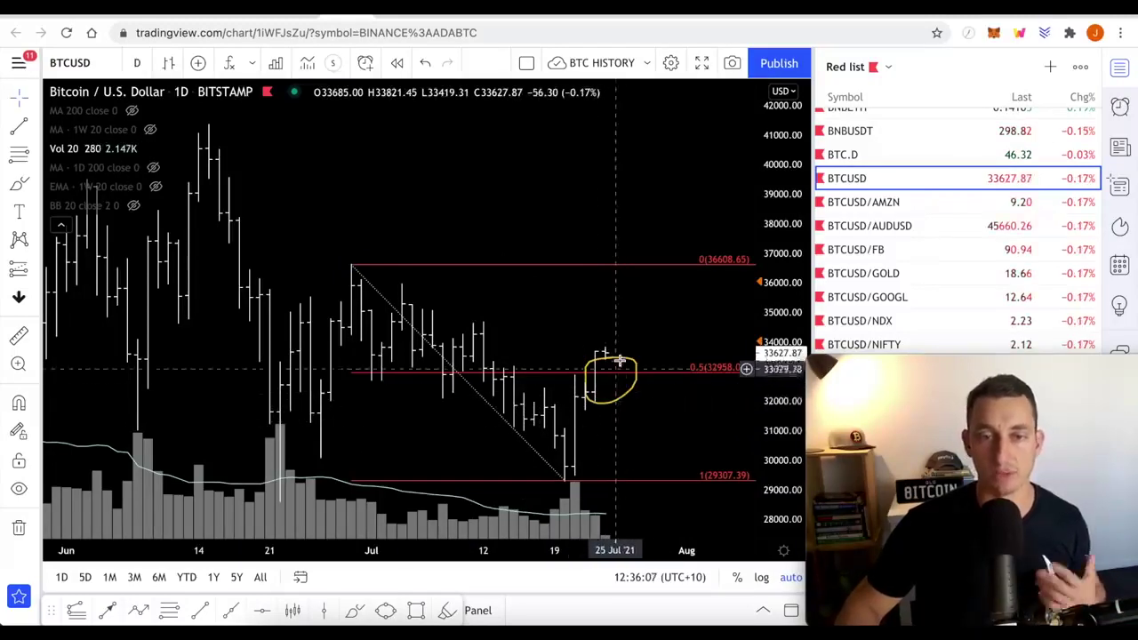
Undo the yellow brush circle and stretch the Fibonacci top toward the mid-June high.
{"action": "key", "text": "ctrl+z"}
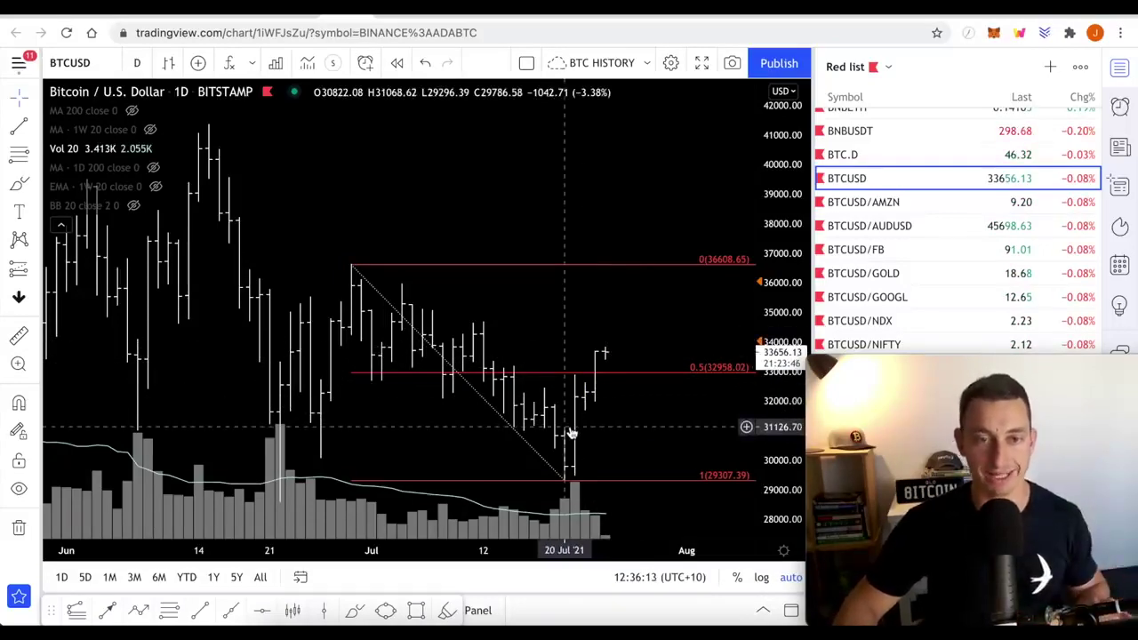
{"action": "scroll", "coordinate": [592, 384], "scroll_direction": "down", "scroll_amount": 3}
{"action": "scroll", "coordinate": [569, 382], "scroll_direction": "down", "scroll_amount": 1}
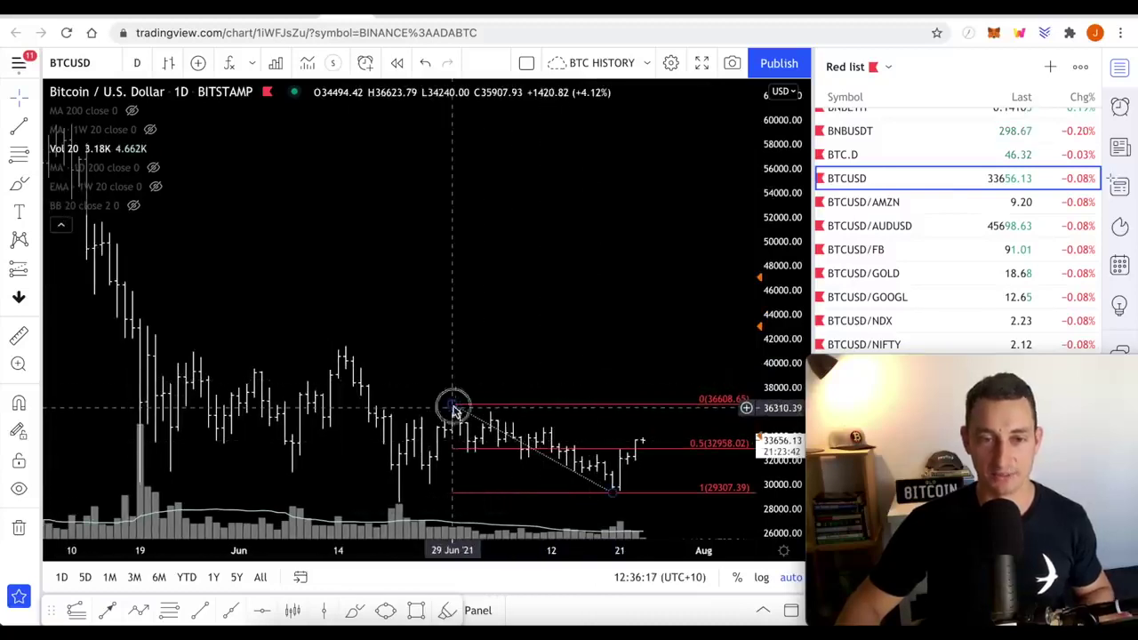
{"action": "left_click_drag", "start_coordinate": [452, 408], "coordinate": [345, 347]}
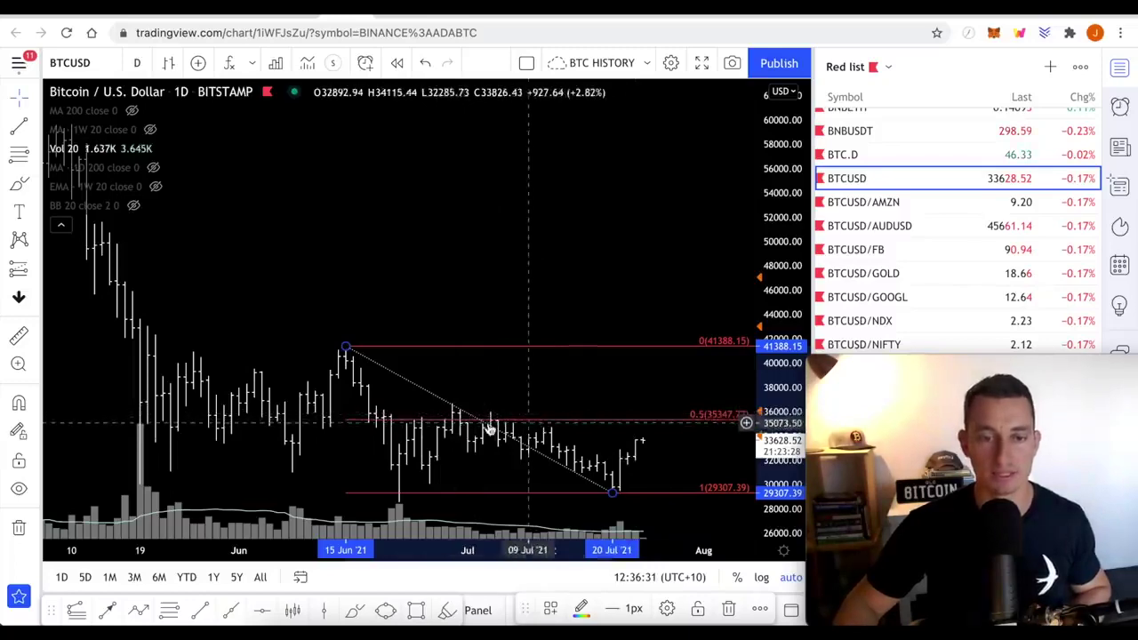
Sketch freehand circles around the early-July candles at the 0.5 level, then delete them.
{"action": "scroll", "coordinate": [439, 430], "scroll_direction": "up", "scroll_amount": 5}
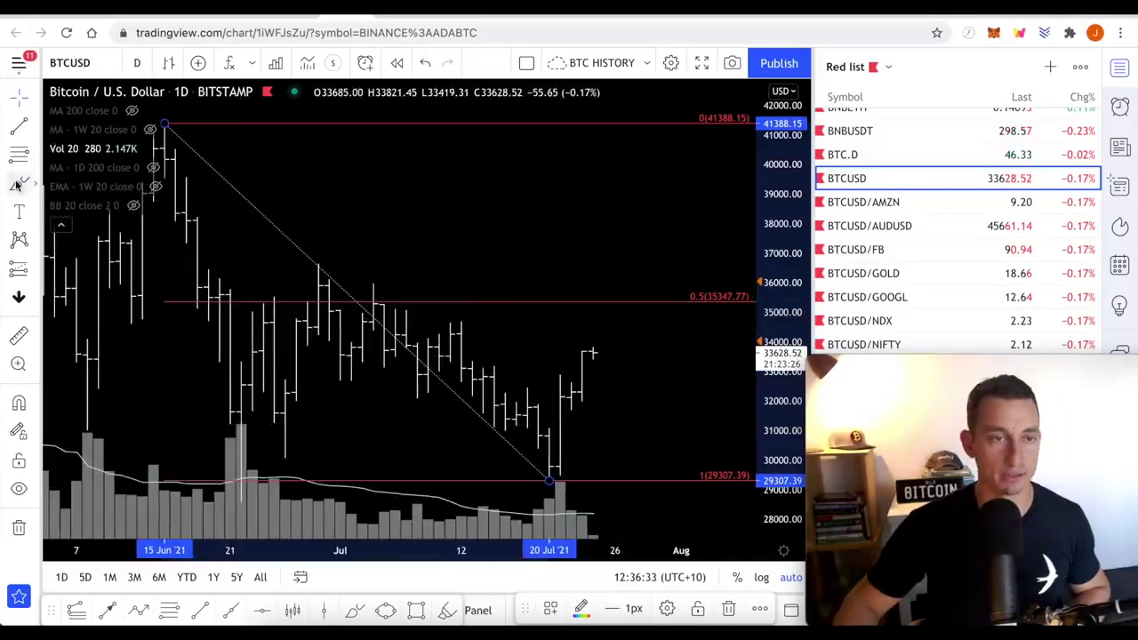
{"action": "key", "text": "alt+shift+b"}
{"action": "mouse_move", "coordinate": [230, 309]}
{"action": "left_mouse_down"}
{"action": "mouse_move", "coordinate": [278, 322]}
{"action": "mouse_move", "coordinate": [262, 291]}
{"action": "left_mouse_up"}
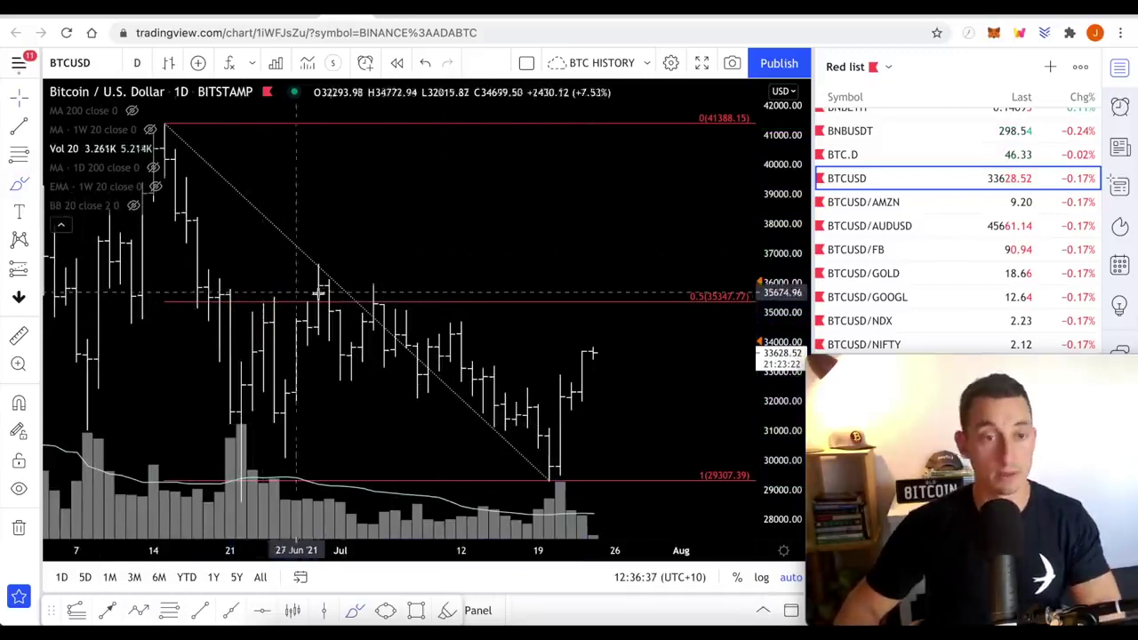
{"action": "mouse_move", "coordinate": [332, 269]}
{"action": "left_mouse_down"}
{"action": "mouse_move", "coordinate": [320, 325]}
{"action": "mouse_move", "coordinate": [320, 271]}
{"action": "left_mouse_up"}
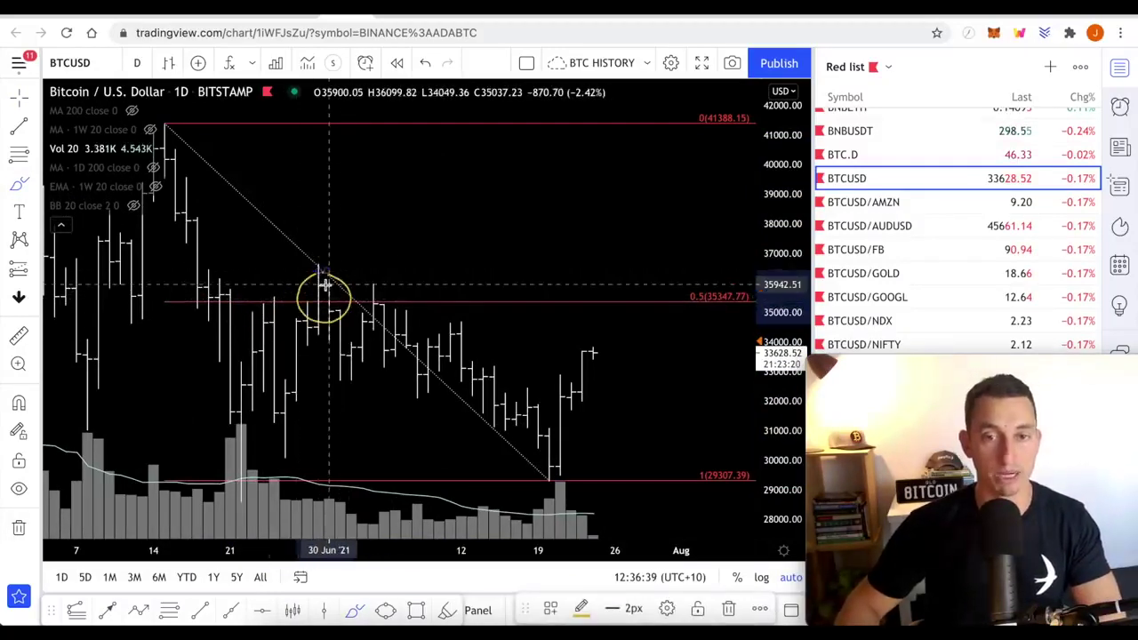
{"action": "key", "text": "Delete"}
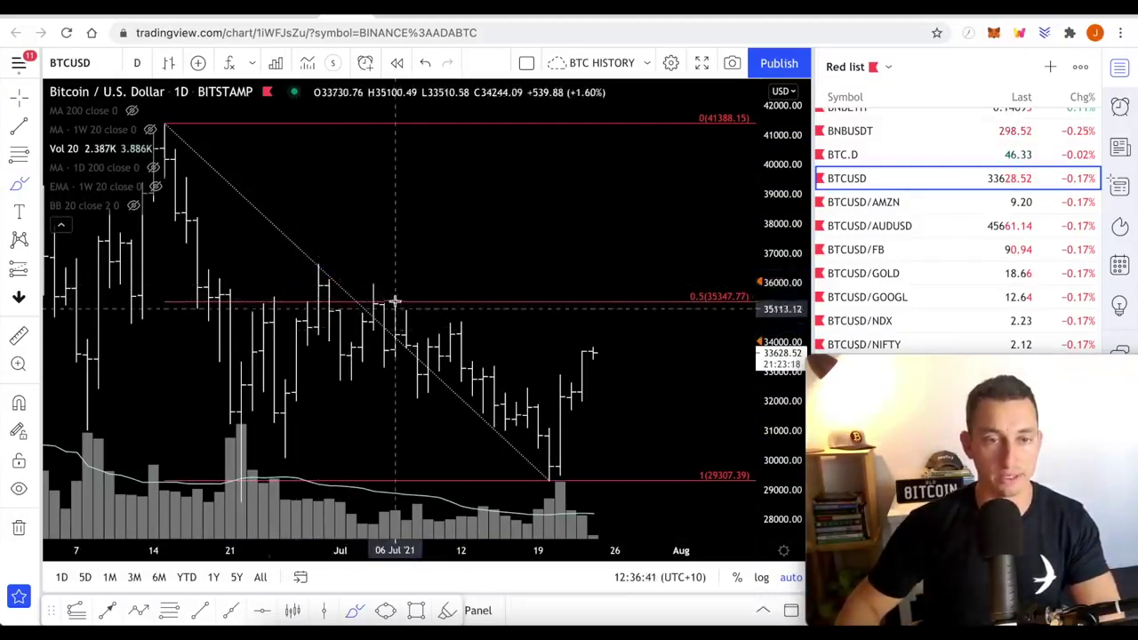
{"action": "mouse_move", "coordinate": [362, 273]}
{"action": "left_mouse_down"}
{"action": "mouse_move", "coordinate": [391, 311]}
{"action": "mouse_move", "coordinate": [384, 277]}
{"action": "left_mouse_up"}
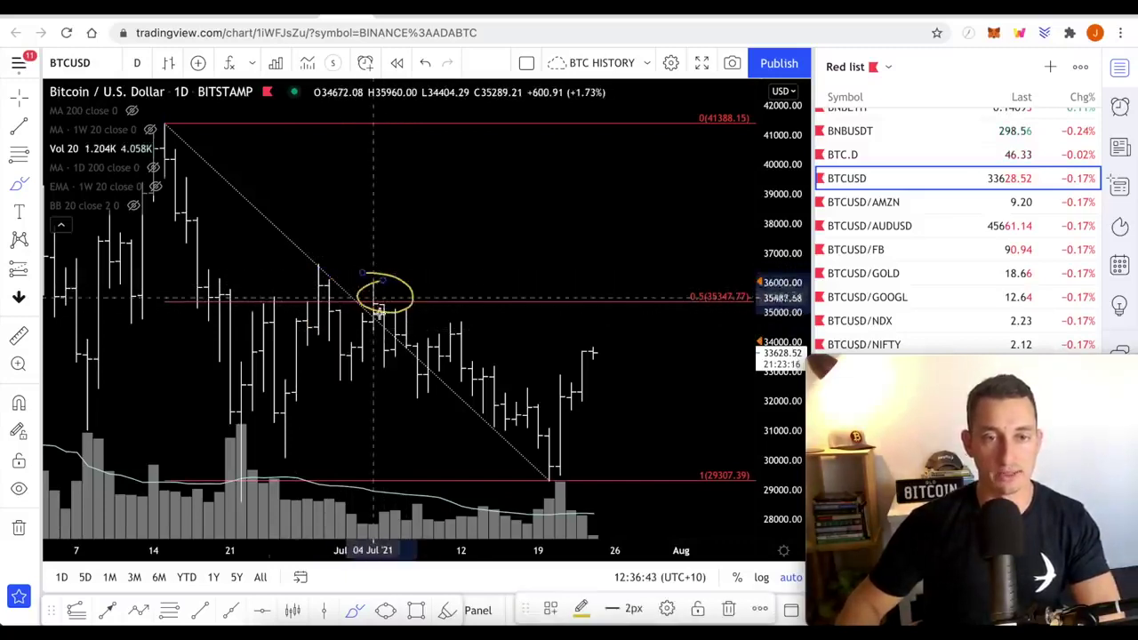
{"action": "key", "text": "Delete"}
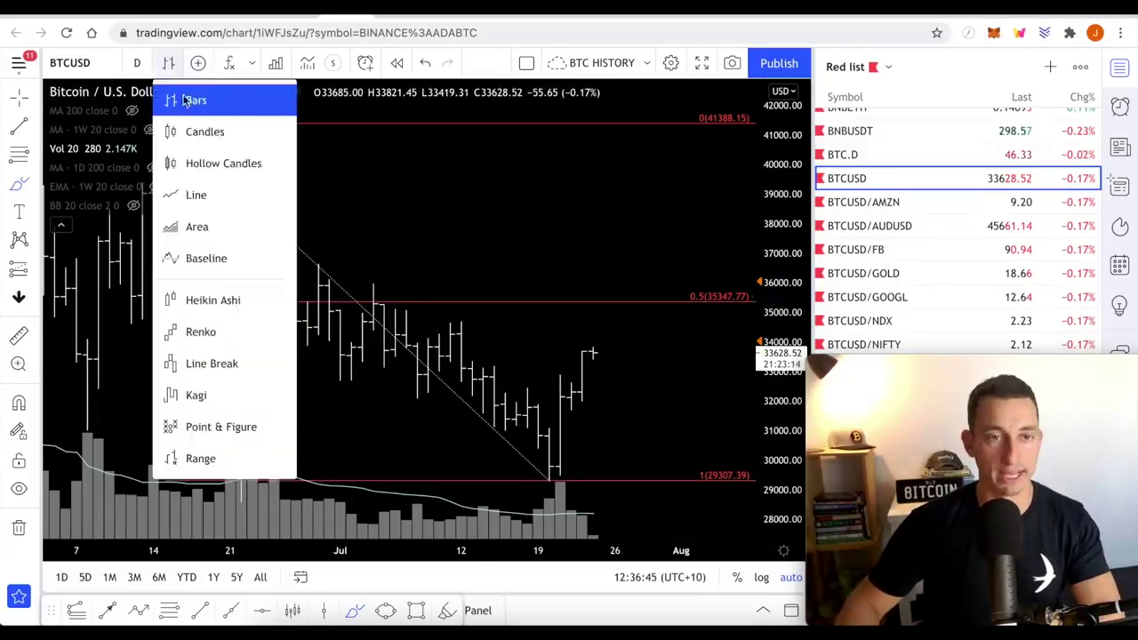
{"action": "left_click", "coordinate": [168, 63]}
{"action": "left_click", "coordinate": [187, 131]}
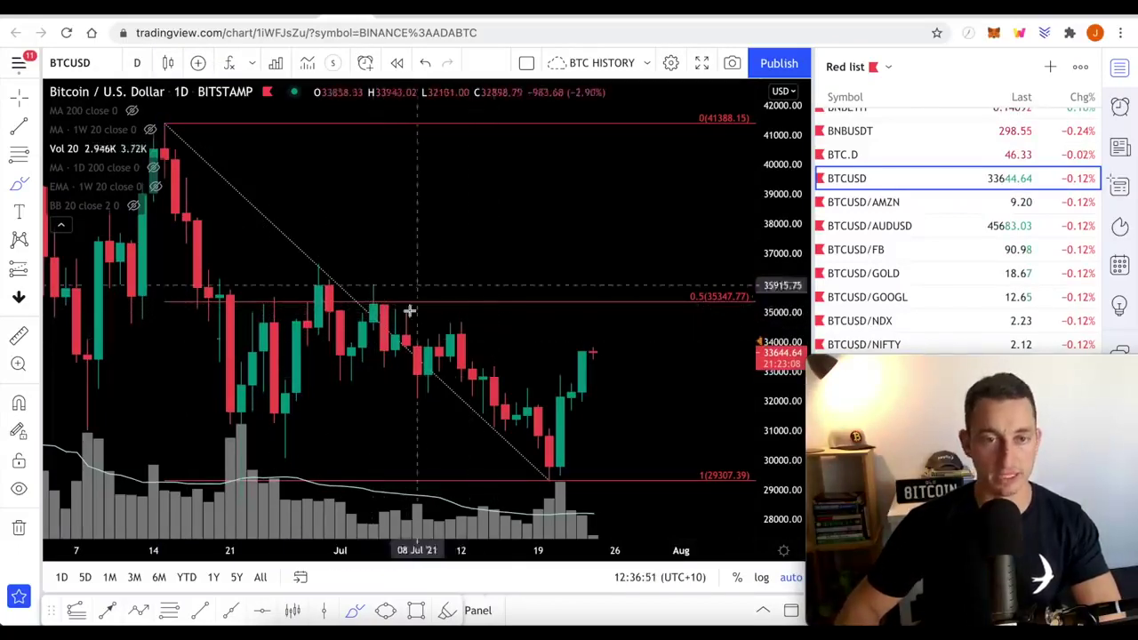
{"action": "mouse_move", "coordinate": [413, 305]}
{"action": "left_mouse_down"}
{"action": "mouse_move", "coordinate": [399, 302]}
{"action": "mouse_move", "coordinate": [430, 308]}
{"action": "left_mouse_up"}
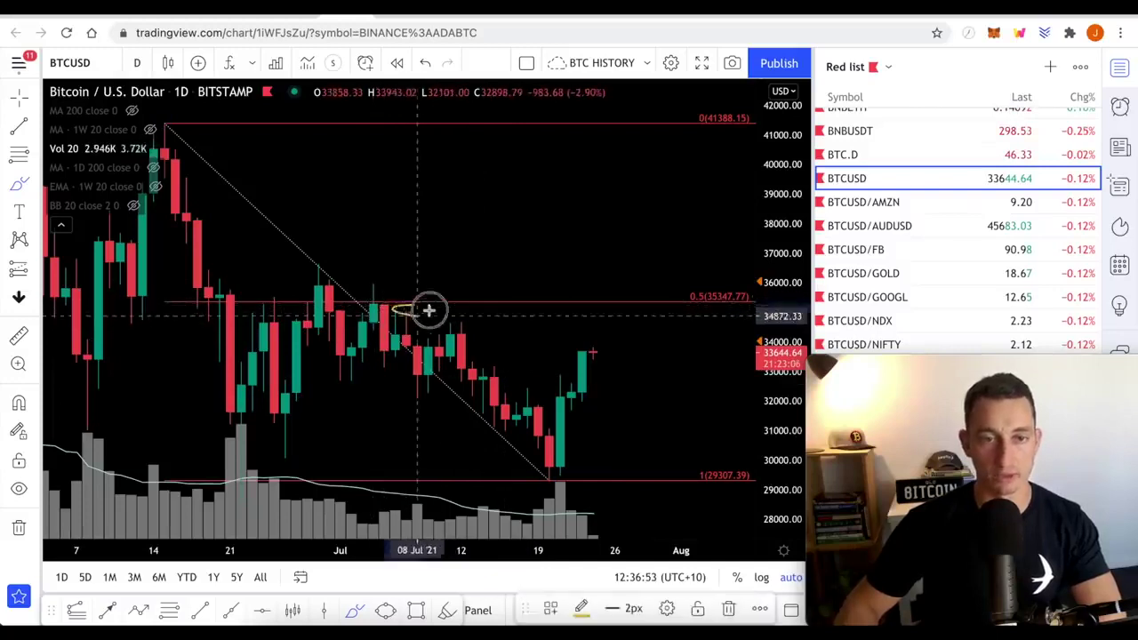
{"action": "left_click", "coordinate": [167, 63]}
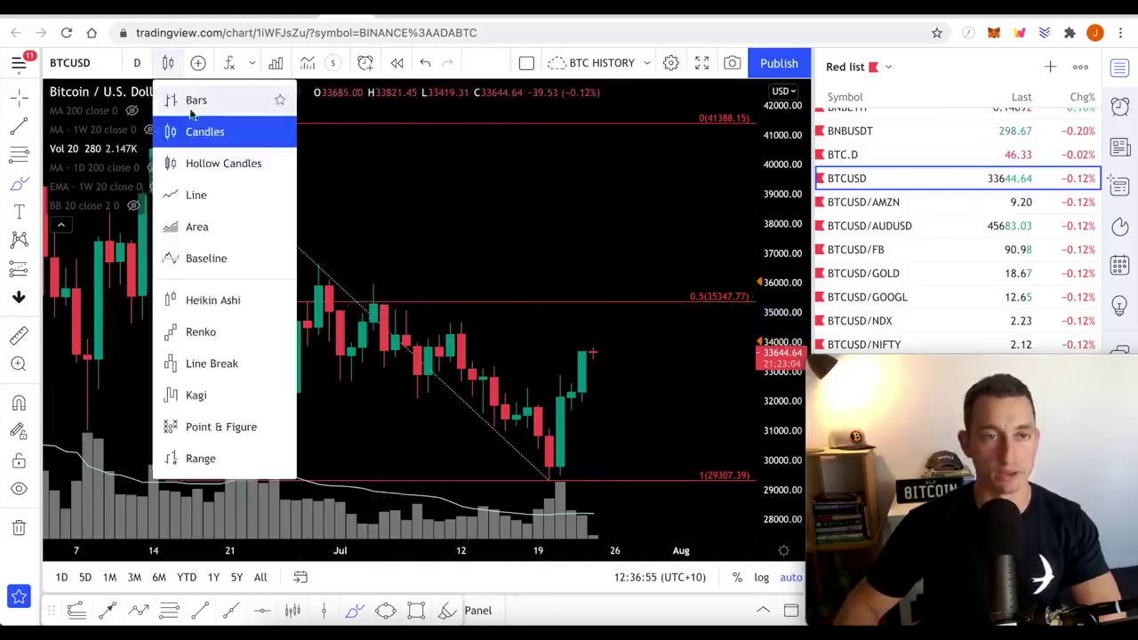
{"action": "left_click", "coordinate": [197, 101]}
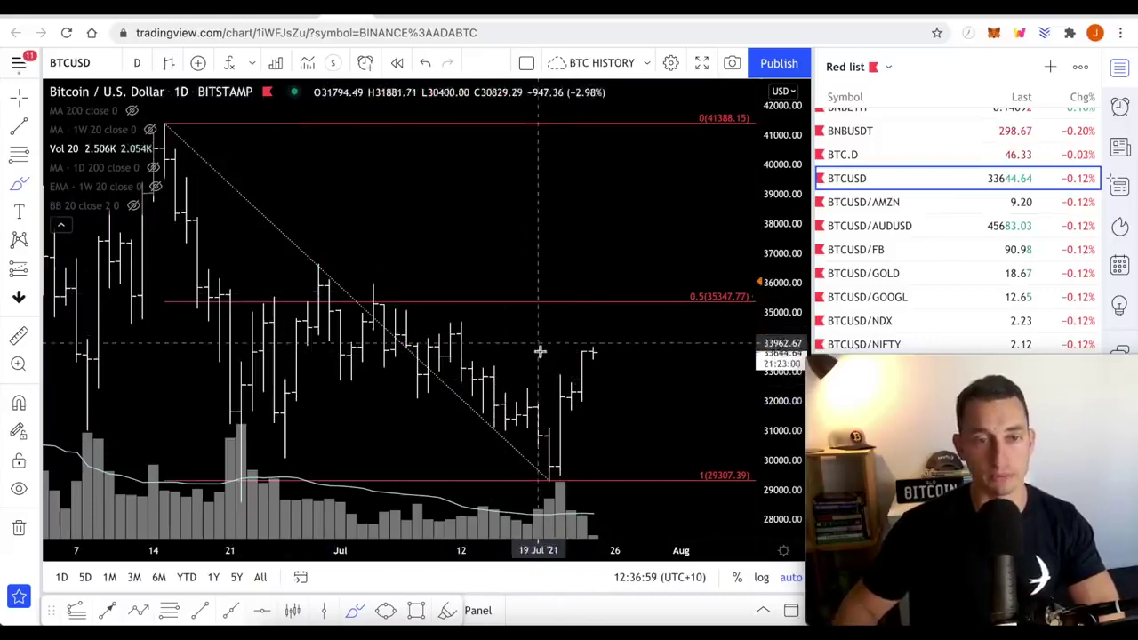
Zoom out on the BTCUSD chart and switch the price axis to logarithmic scale.
{"action": "scroll", "coordinate": [540, 351], "scroll_direction": "down", "scroll_amount": 2}
{"action": "scroll", "coordinate": [540, 351], "scroll_direction": "down", "scroll_amount": 1}
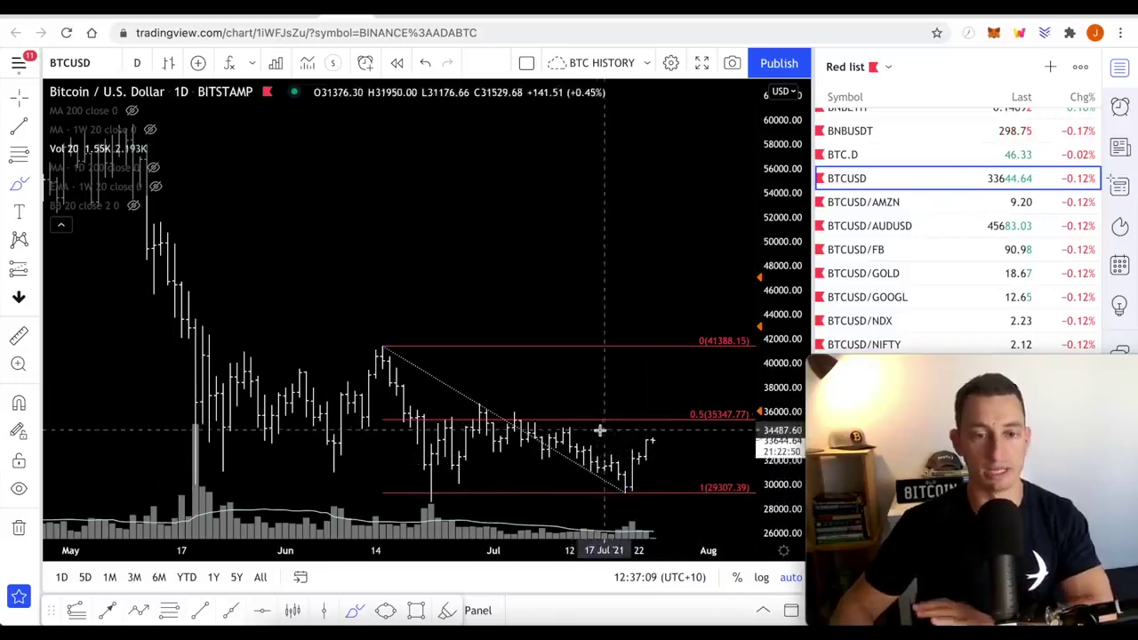
{"action": "scroll", "coordinate": [571, 433], "scroll_direction": "down", "scroll_amount": 1}
{"action": "scroll", "coordinate": [572, 433], "scroll_direction": "down", "scroll_amount": 2}
{"action": "scroll", "coordinate": [569, 429], "scroll_direction": "down", "scroll_amount": 2}
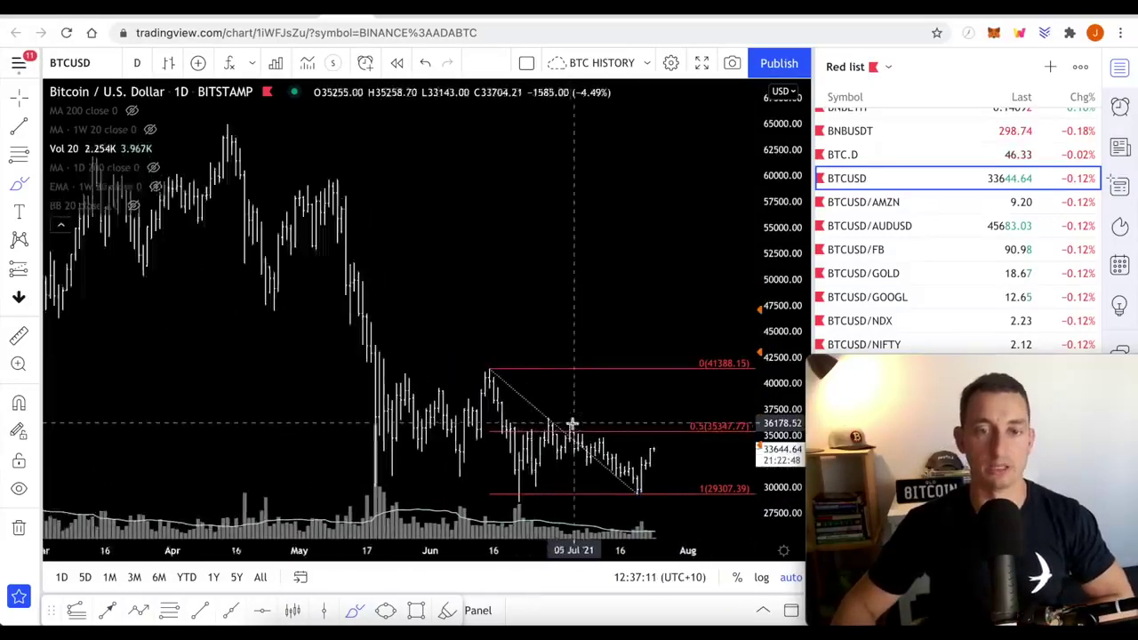
{"action": "scroll", "coordinate": [561, 425], "scroll_direction": "down", "scroll_amount": 5}
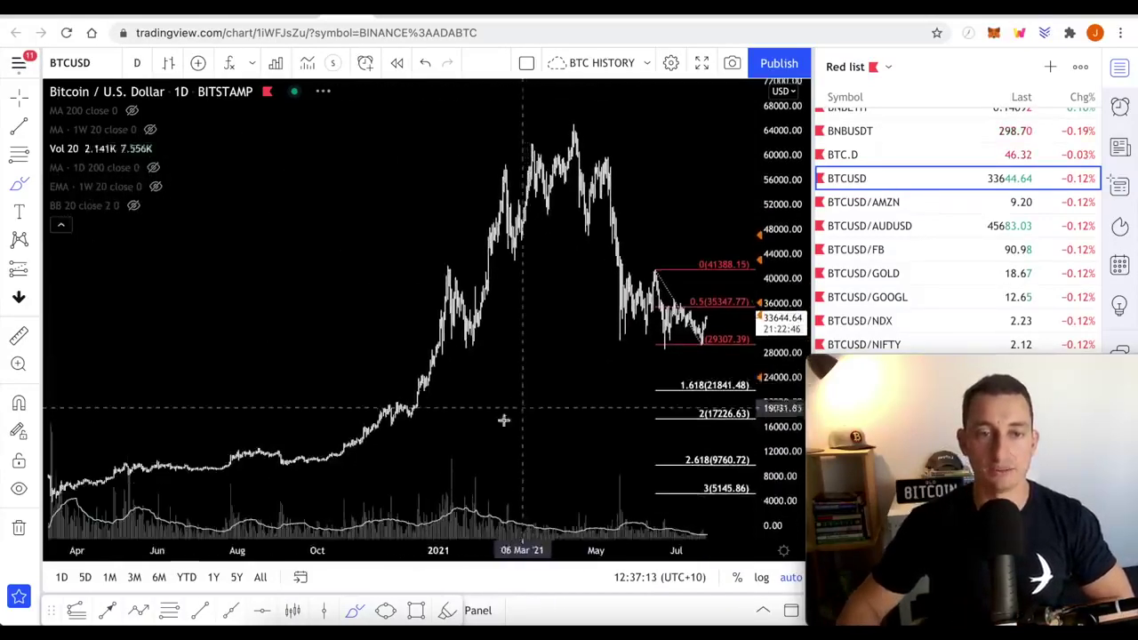
{"action": "scroll", "coordinate": [345, 385], "scroll_direction": "down", "scroll_amount": 4}
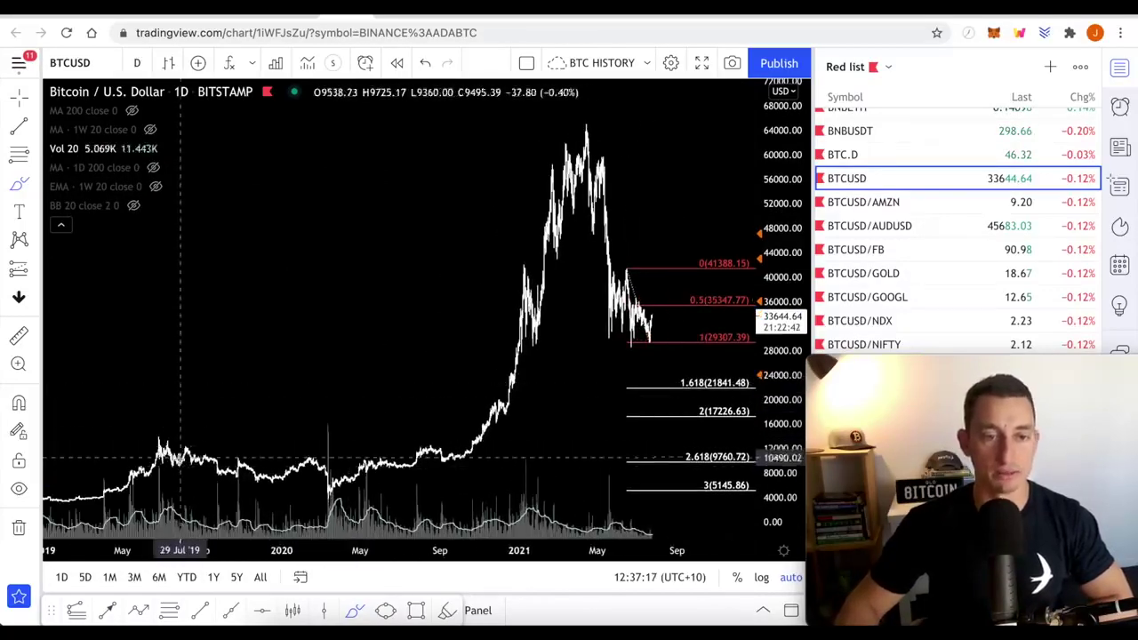
{"action": "left_click", "coordinate": [761, 577]}
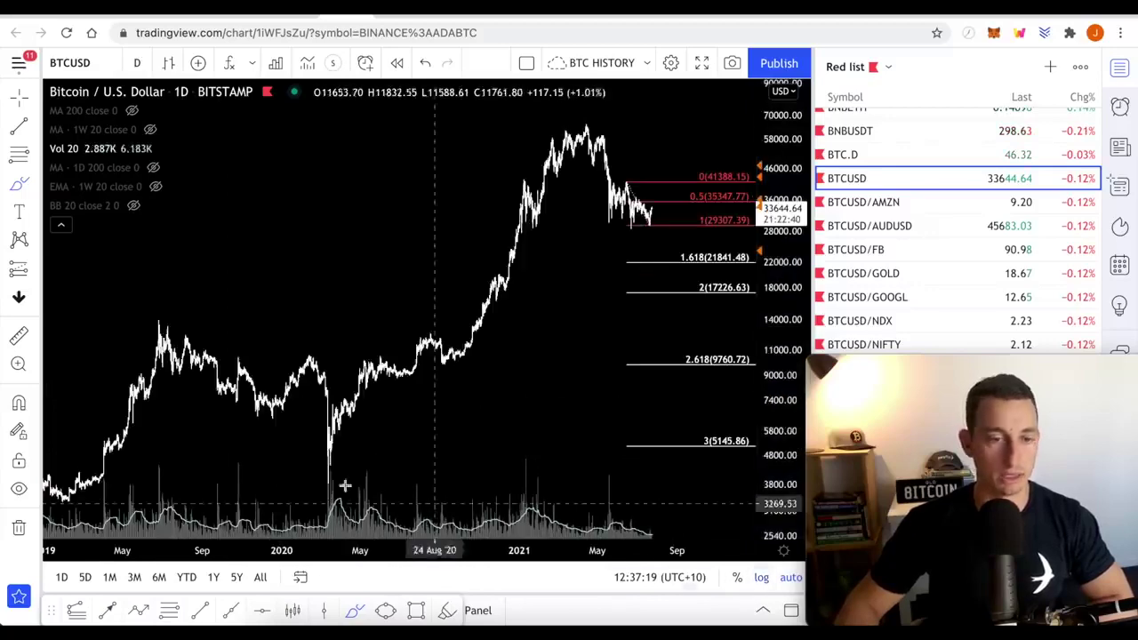
Measure past rallies: 31 days/34%, 33 days/41%, and 90 days/60% into March 2020.
{"action": "scroll", "coordinate": [349, 436], "scroll_direction": "left", "scroll_amount": 2}
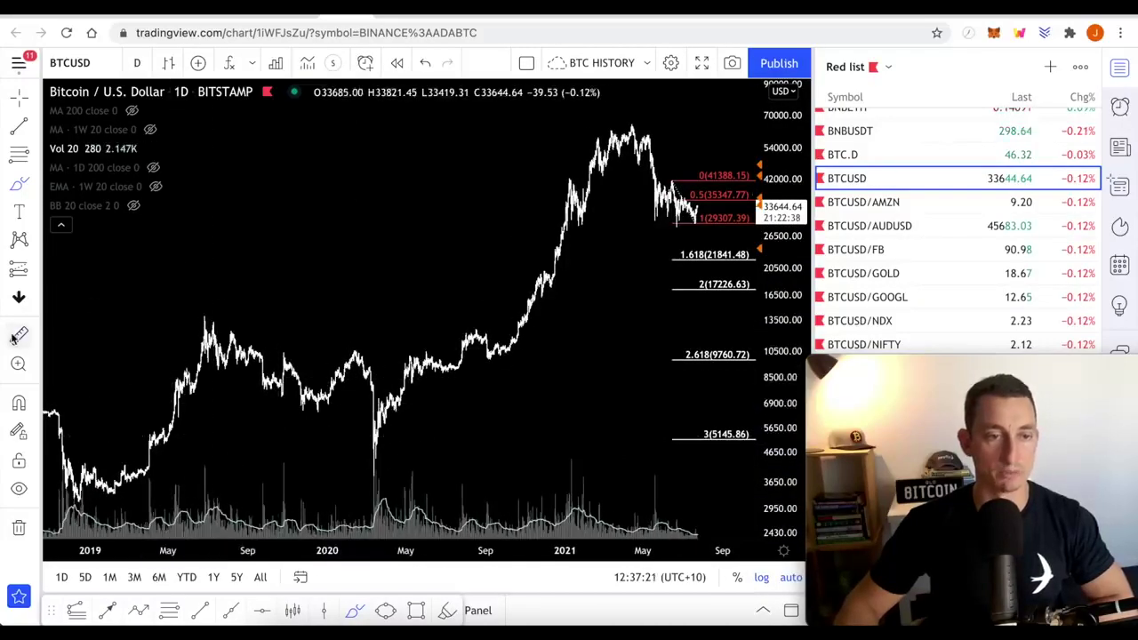
{"action": "left_click", "coordinate": [227, 364]}
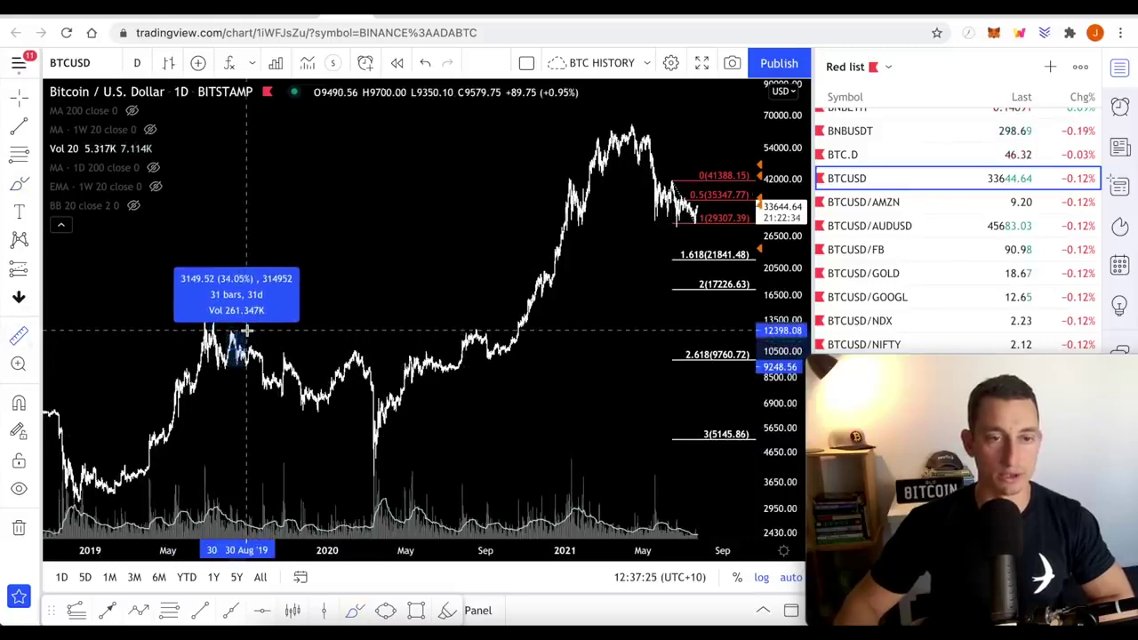
{"action": "left_click", "coordinate": [247, 333]}
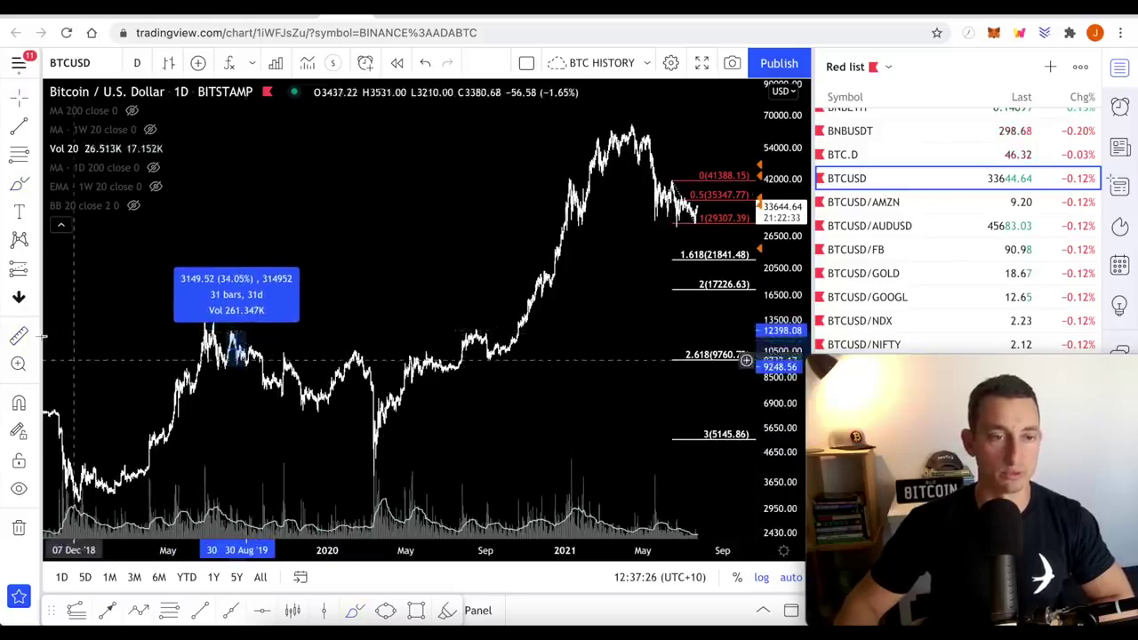
{"action": "left_click", "coordinate": [282, 394]}
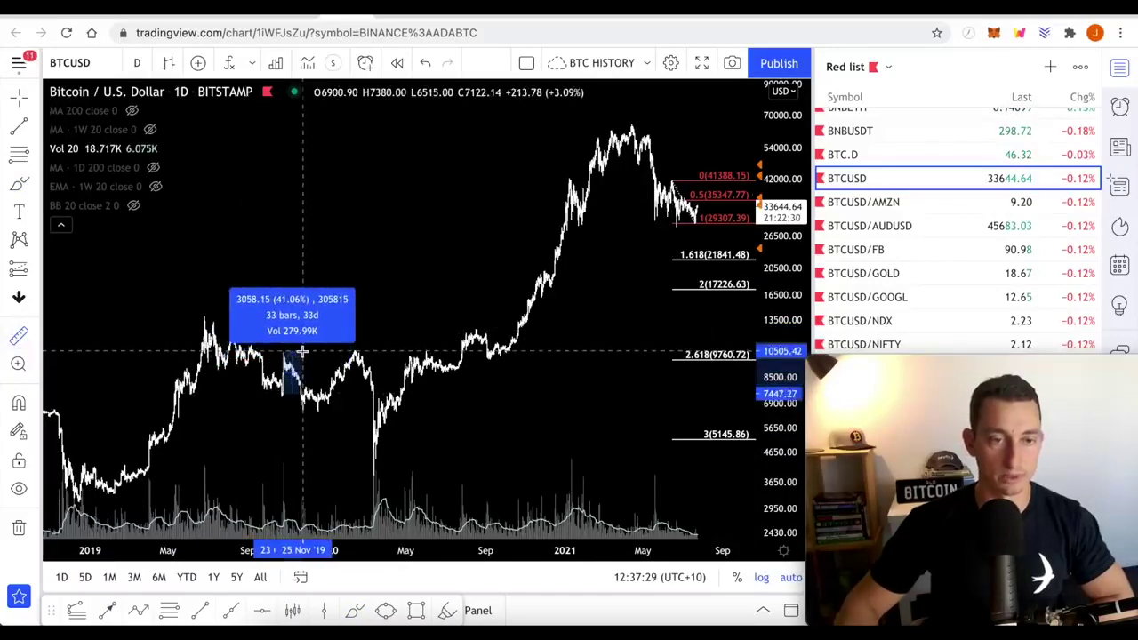
{"action": "left_click", "coordinate": [302, 352]}
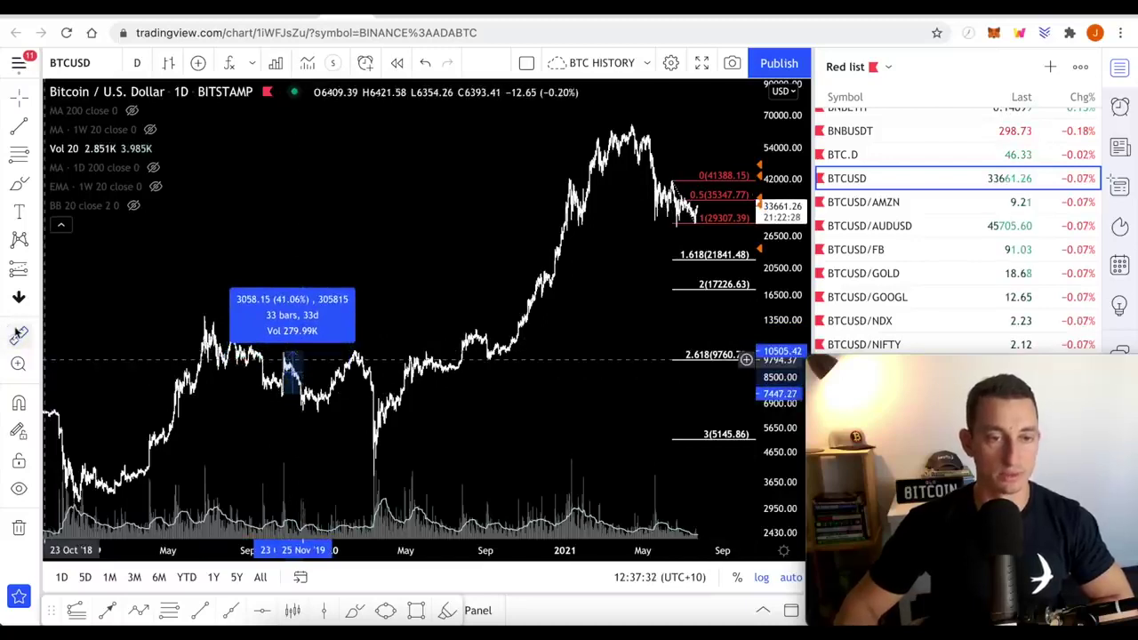
{"action": "left_click", "coordinate": [318, 410]}
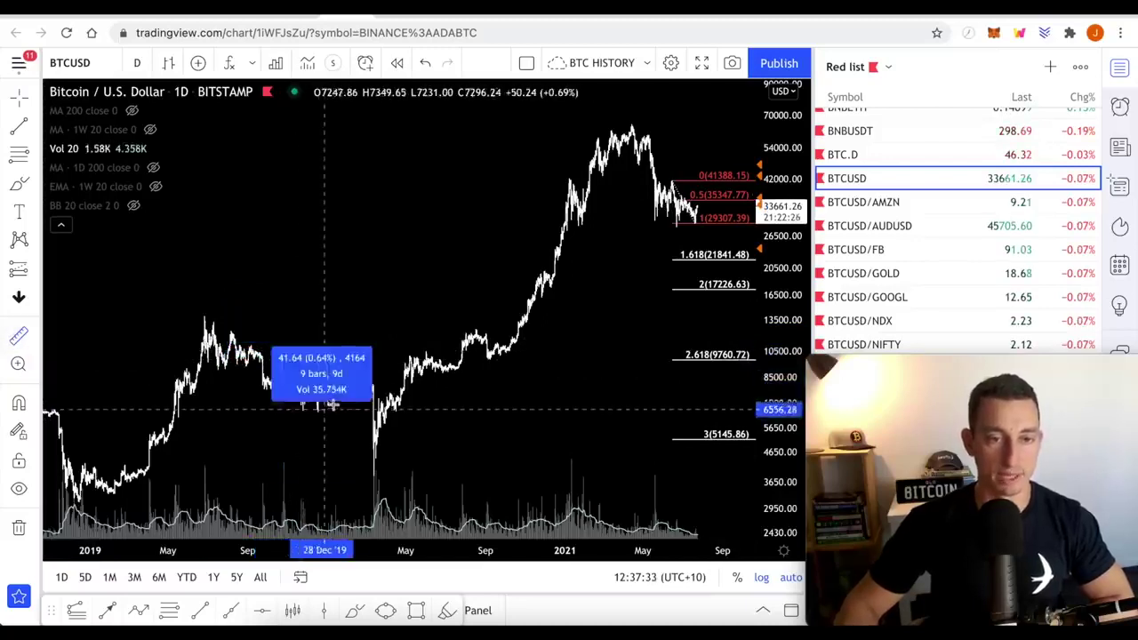
{"action": "left_click", "coordinate": [377, 352]}
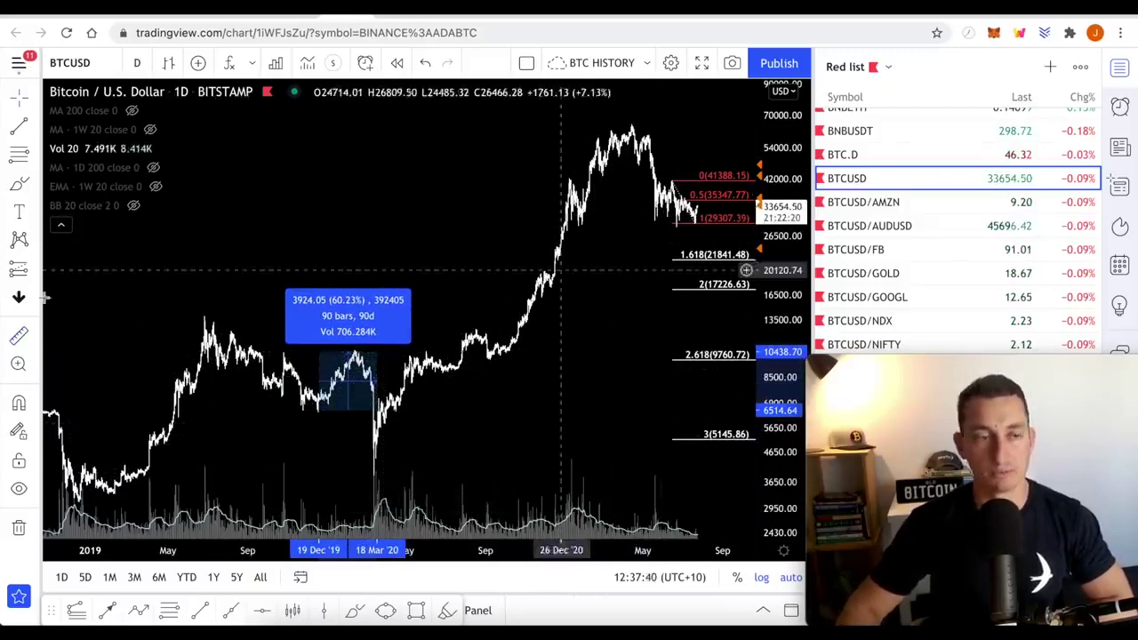
Measure the 37-day May 2021 range and project a 39.86% move from the July low.
{"action": "scroll", "coordinate": [330, 381], "scroll_direction": "up", "scroll_amount": 4}
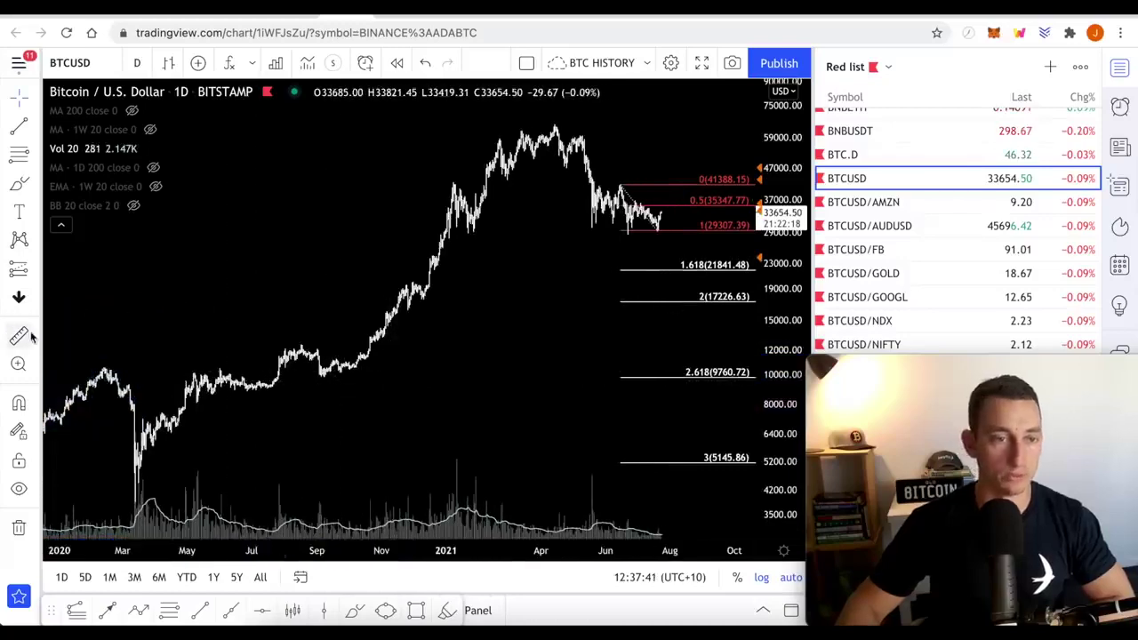
{"action": "scroll", "coordinate": [574, 287], "scroll_direction": "up", "scroll_amount": 5}
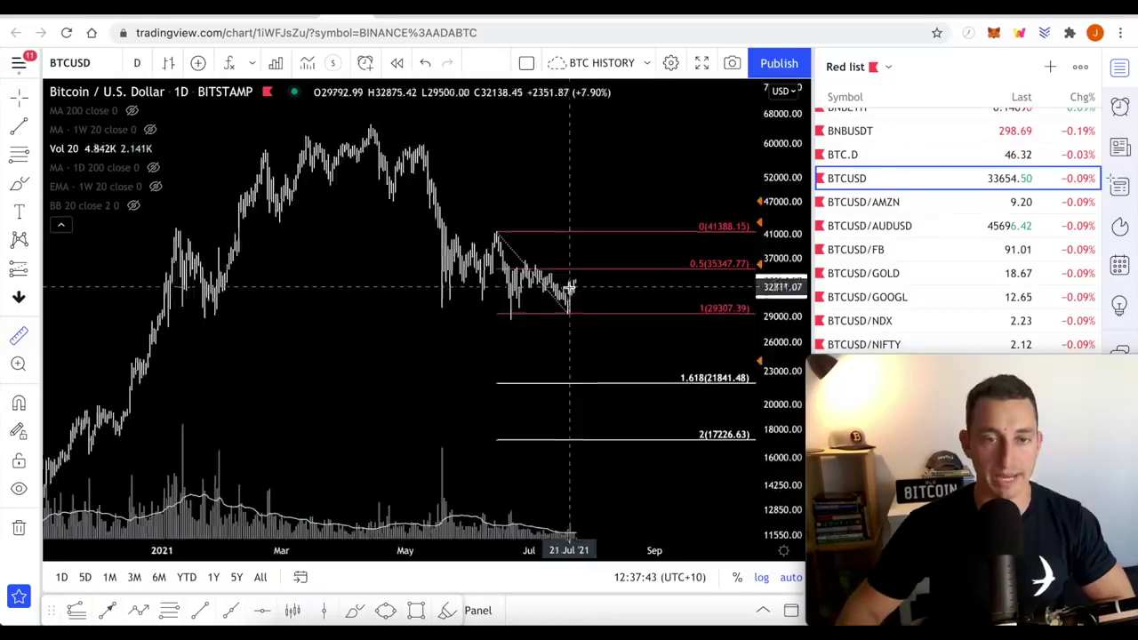
{"action": "left_click", "coordinate": [353, 476]}
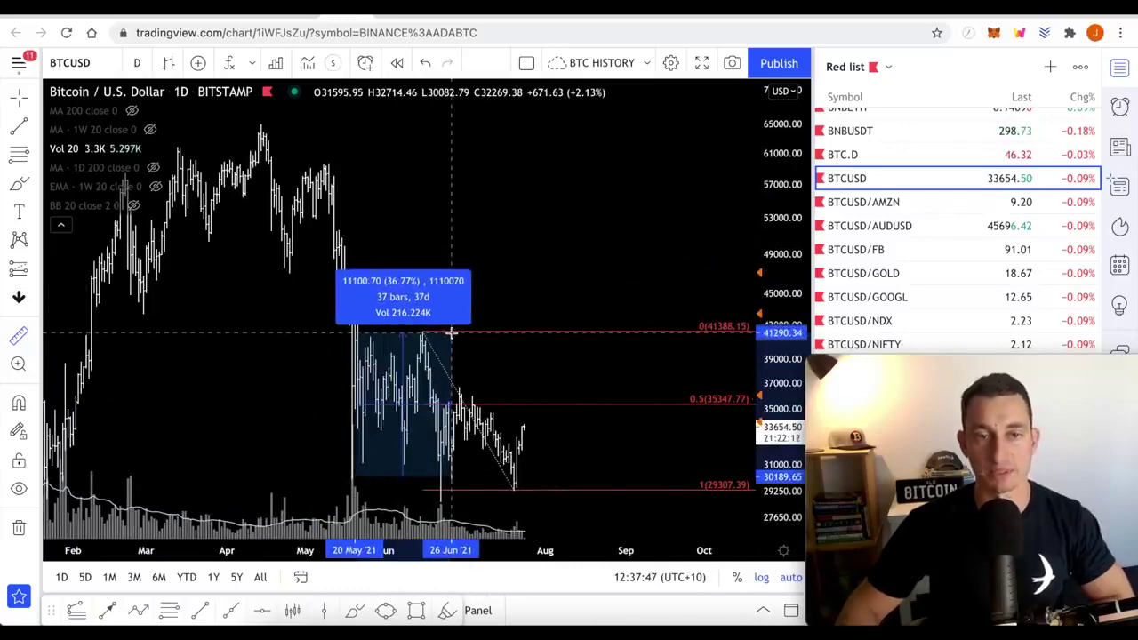
{"action": "left_click", "coordinate": [451, 333]}
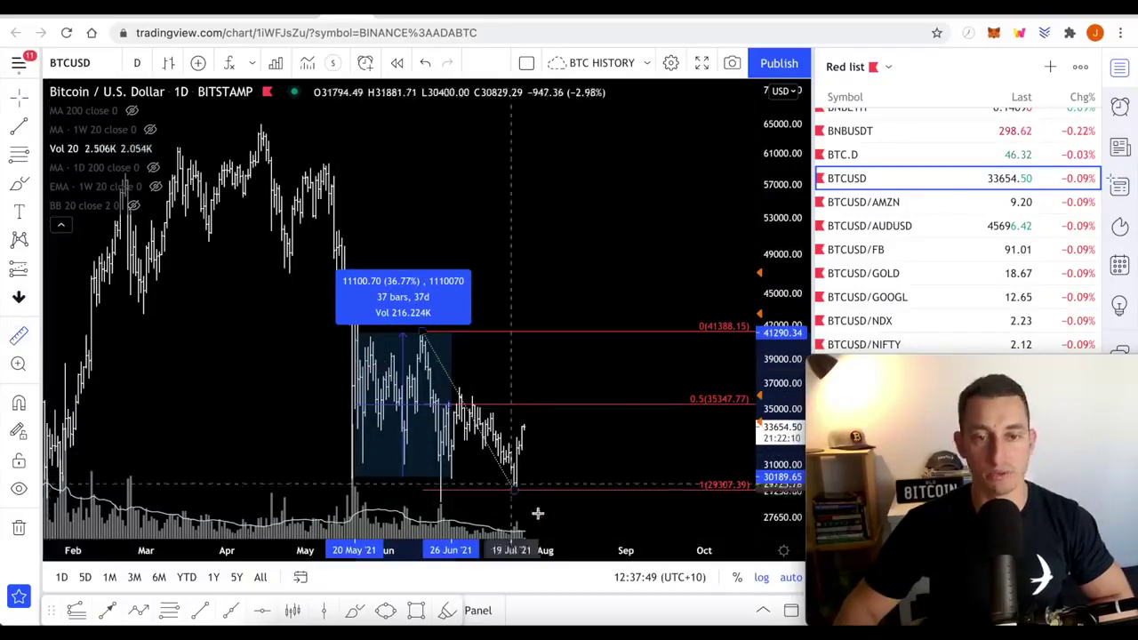
{"action": "left_click", "coordinate": [520, 489]}
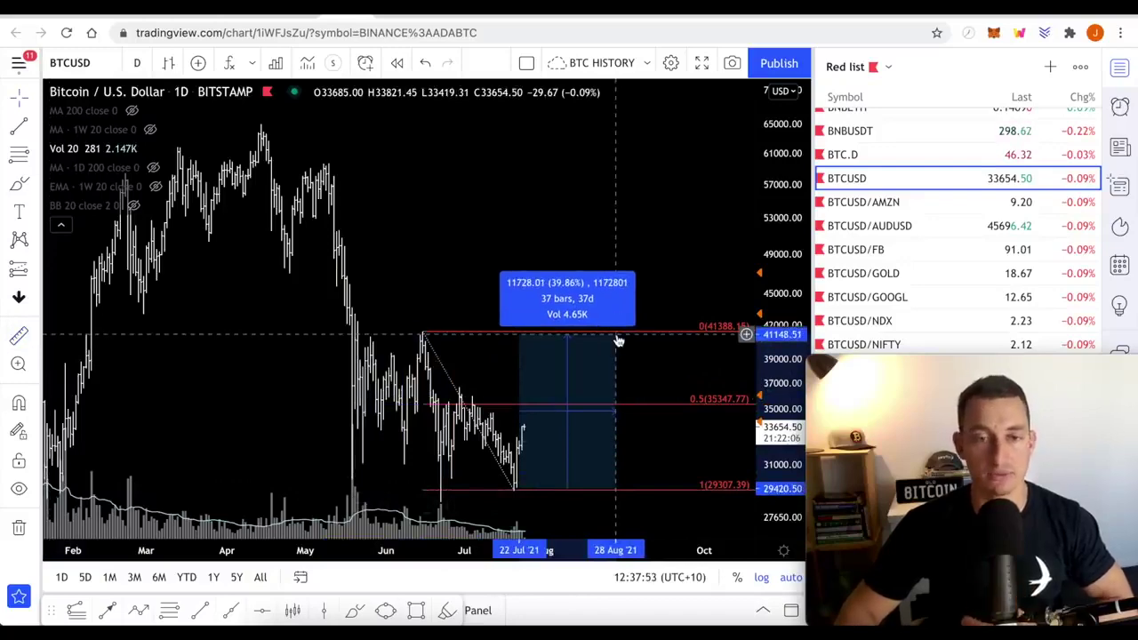
{"action": "left_click", "coordinate": [617, 338]}
Zoom out and clear the measurement from the chart.
{"action": "scroll", "coordinate": [547, 347], "scroll_direction": "down", "scroll_amount": 2}
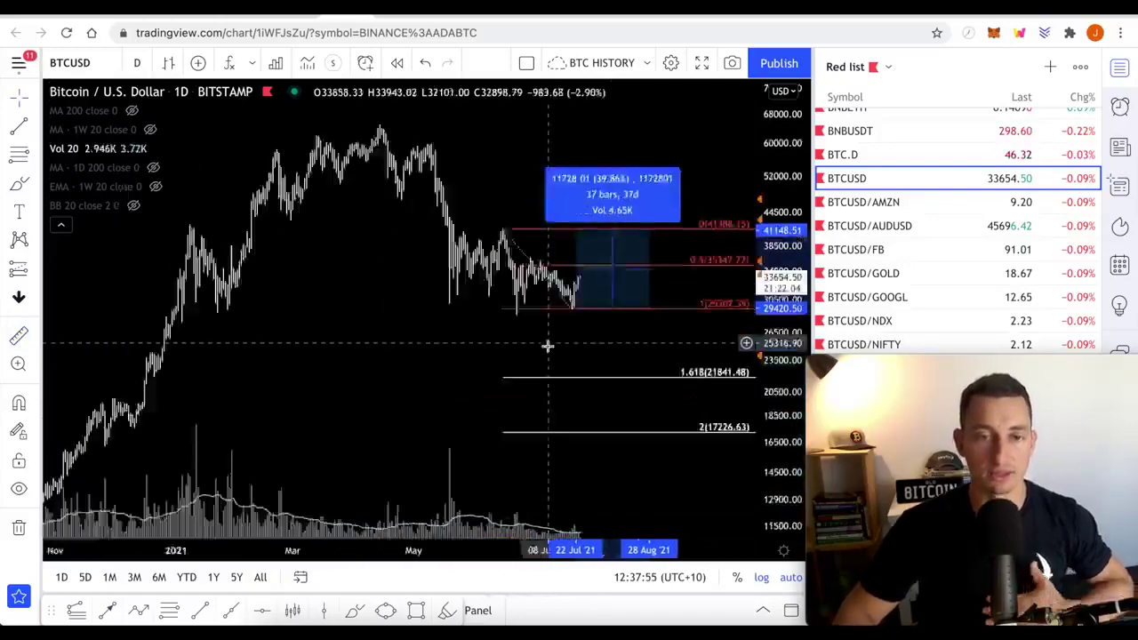
{"action": "scroll", "coordinate": [534, 352], "scroll_direction": "down", "scroll_amount": 4}
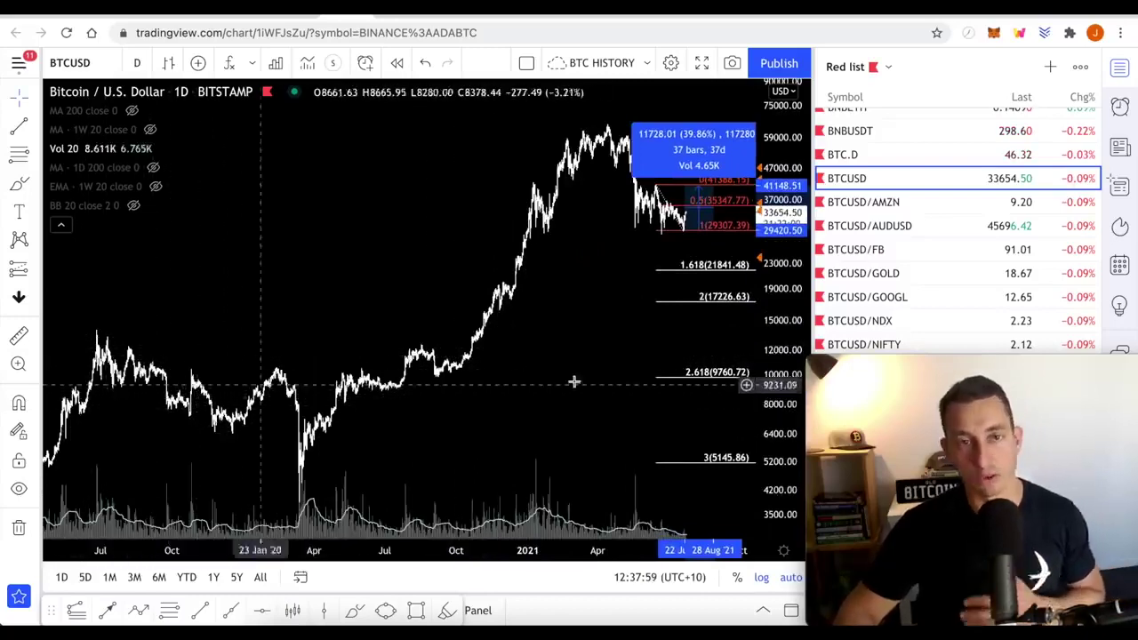
{"action": "left_click", "coordinate": [491, 383]}
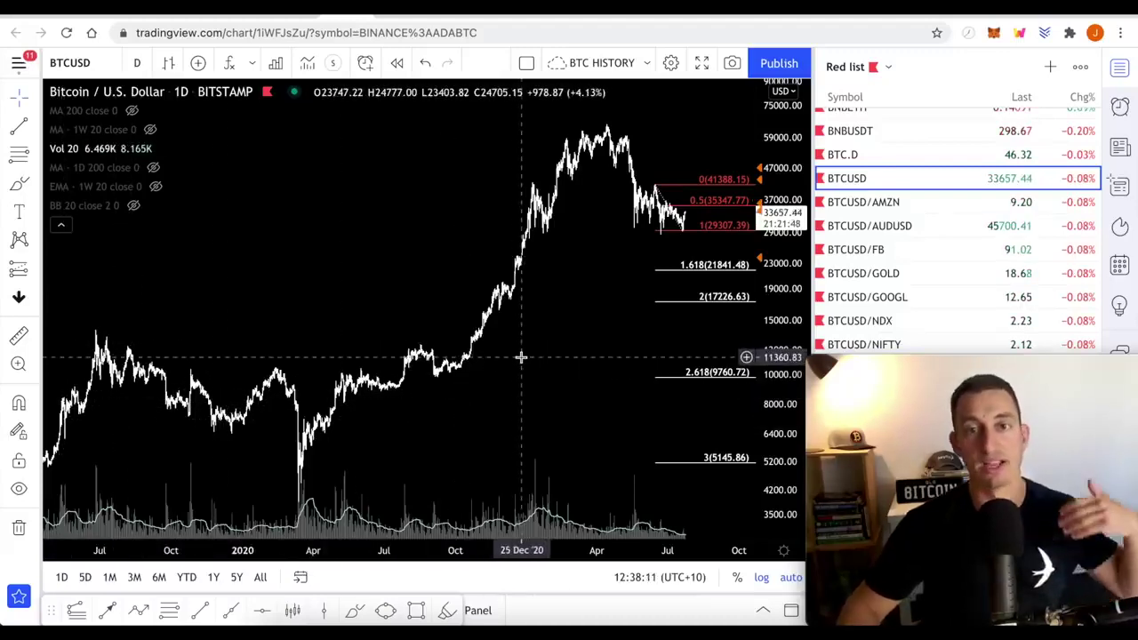
Switch to the CryptoPotato whale article and scroll up to its headline.
{"action": "left_click", "coordinate": [388, 13]}
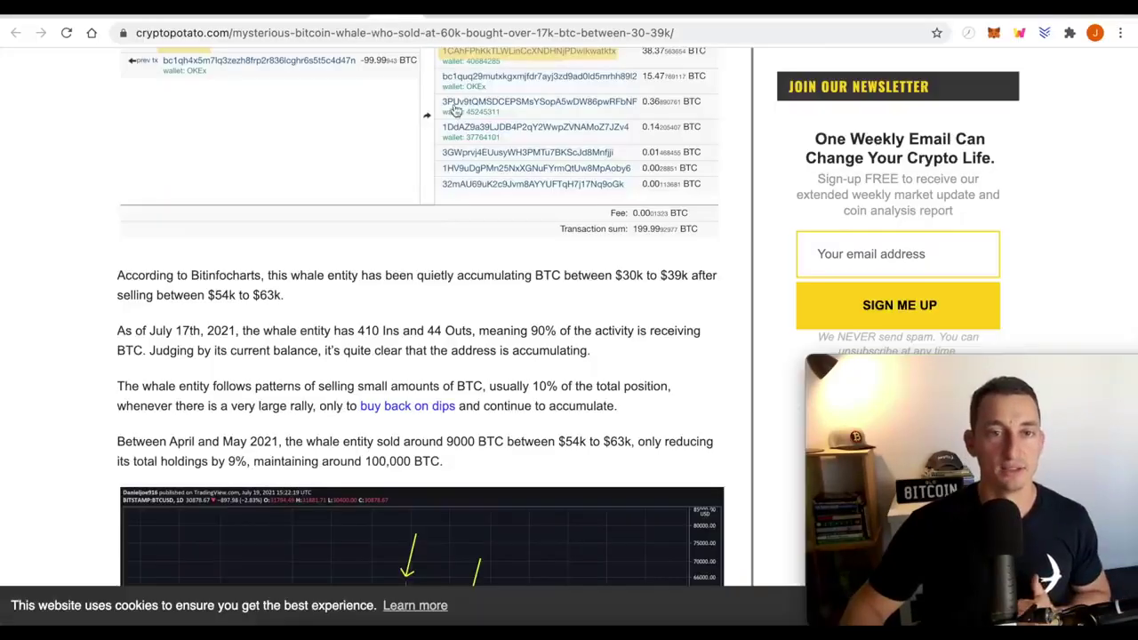
{"action": "scroll", "coordinate": [383, 369], "scroll_direction": "up", "scroll_amount": 20}
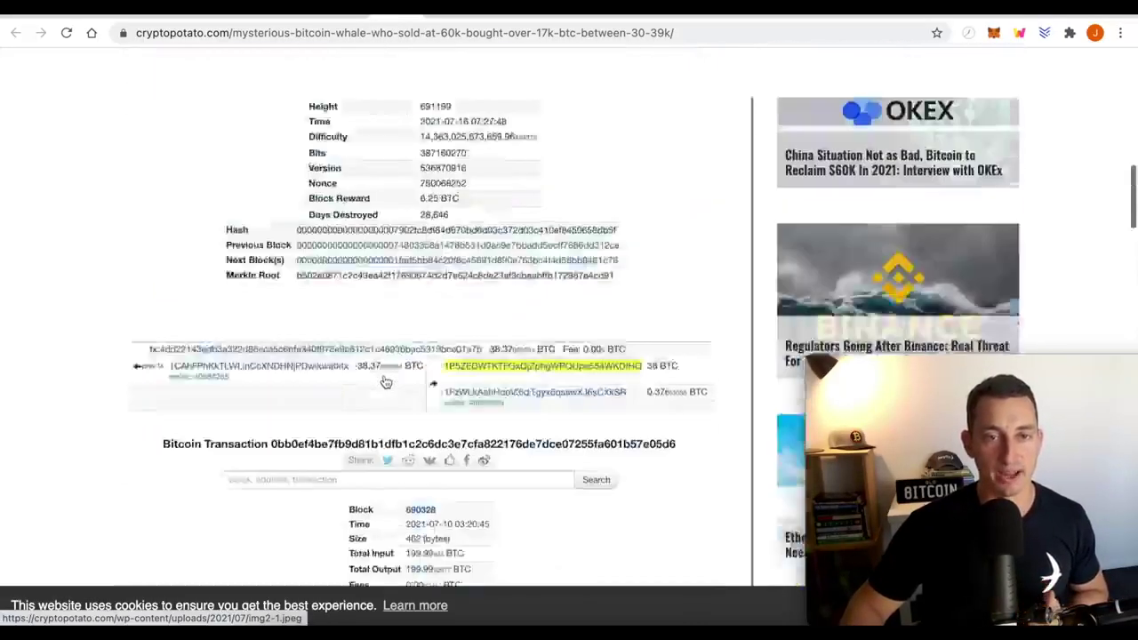
{"action": "scroll", "coordinate": [385, 375], "scroll_direction": "up", "scroll_amount": 1}
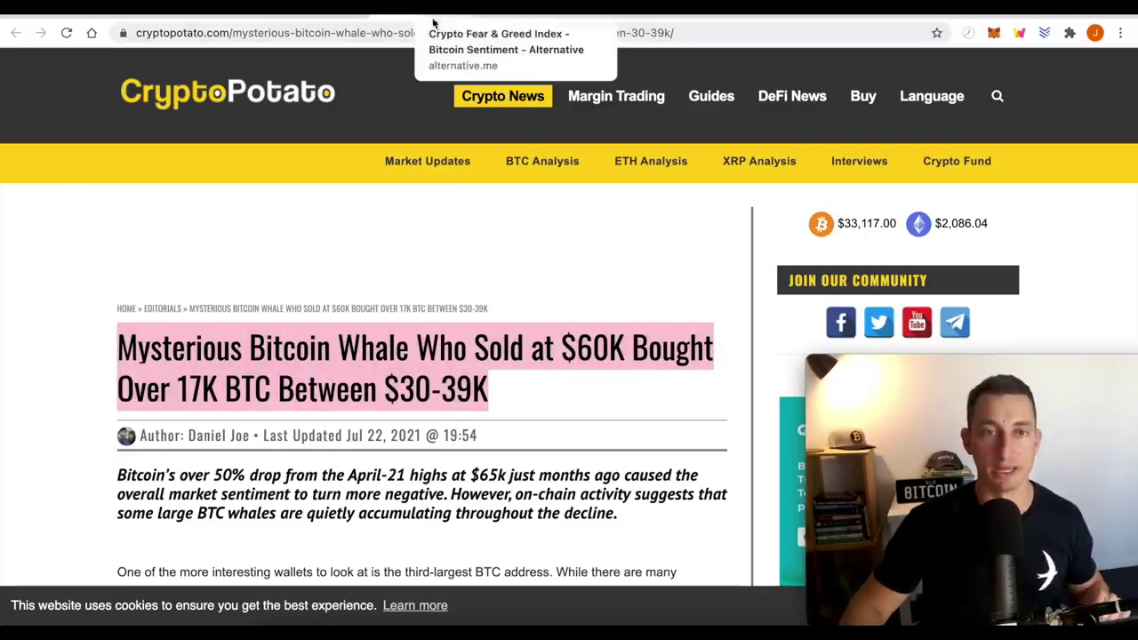
Scroll past the whale's transaction screenshot to the chart of its ~9000 BTC sales.
{"action": "scroll", "coordinate": [399, 388], "scroll_direction": "down", "scroll_amount": 15}
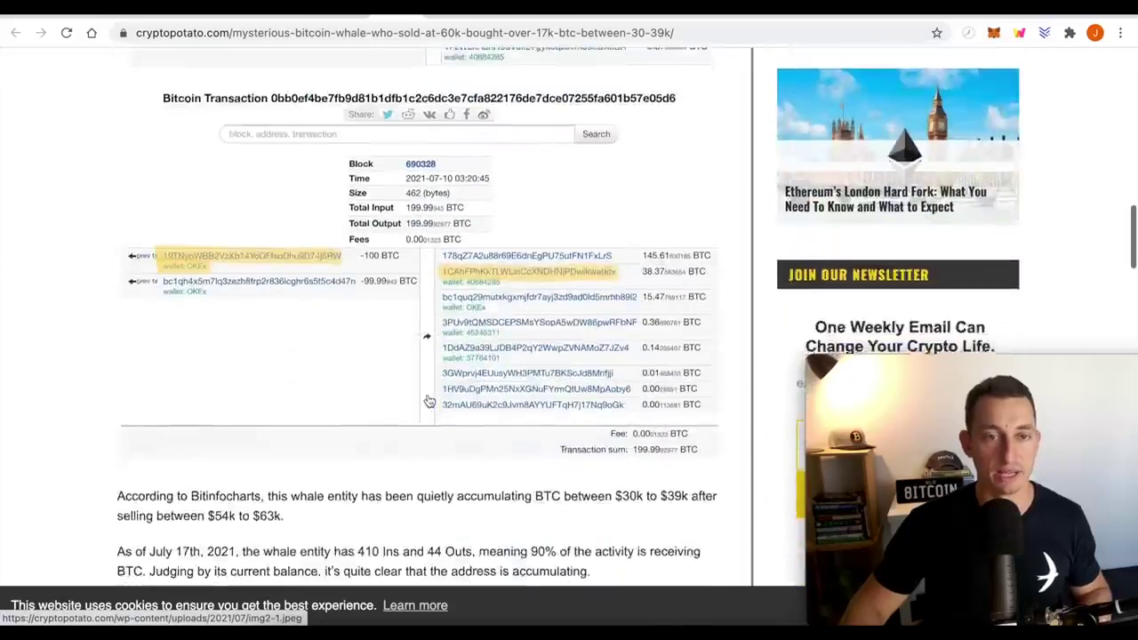
{"action": "scroll", "coordinate": [429, 401], "scroll_direction": "down", "scroll_amount": 2}
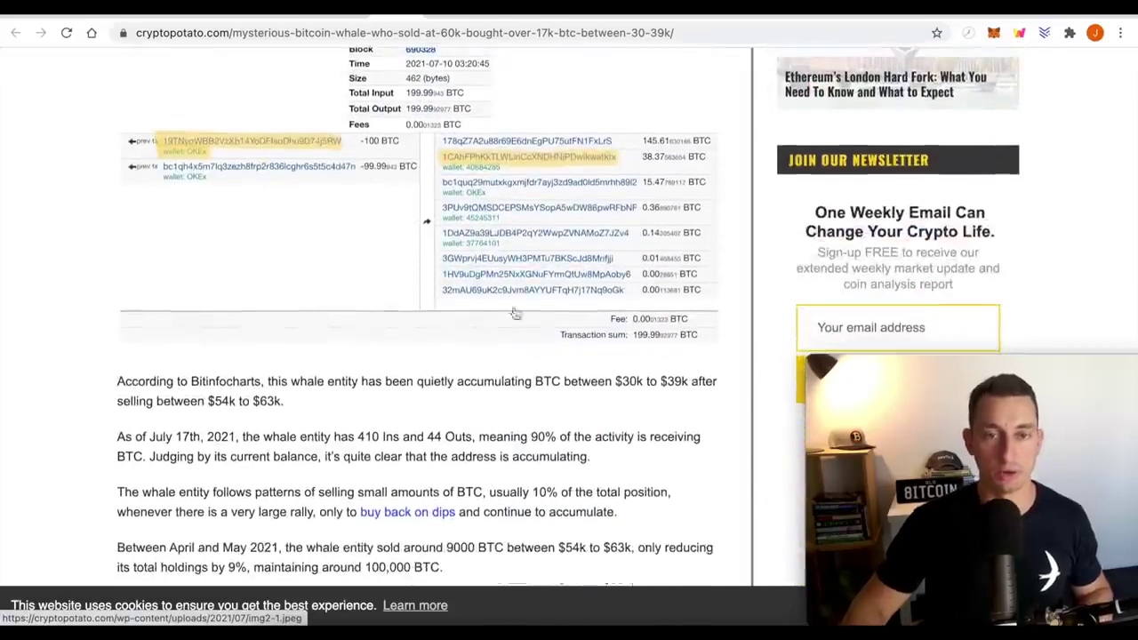
{"action": "scroll", "coordinate": [482, 334], "scroll_direction": "down", "scroll_amount": 2}
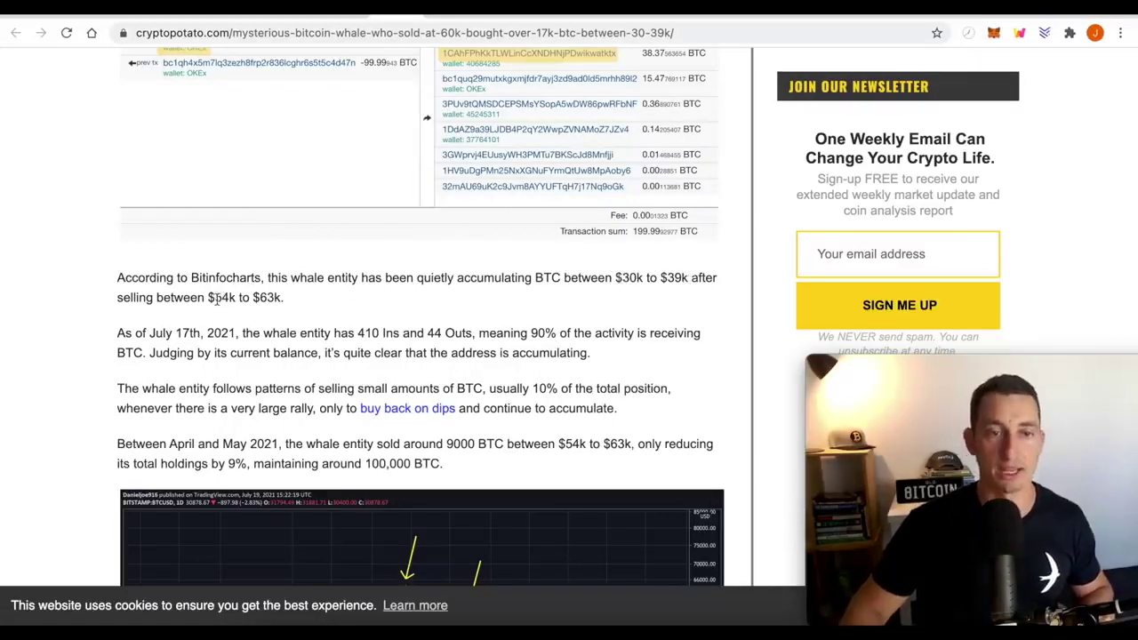
{"action": "scroll", "coordinate": [247, 309], "scroll_direction": "down", "scroll_amount": 3}
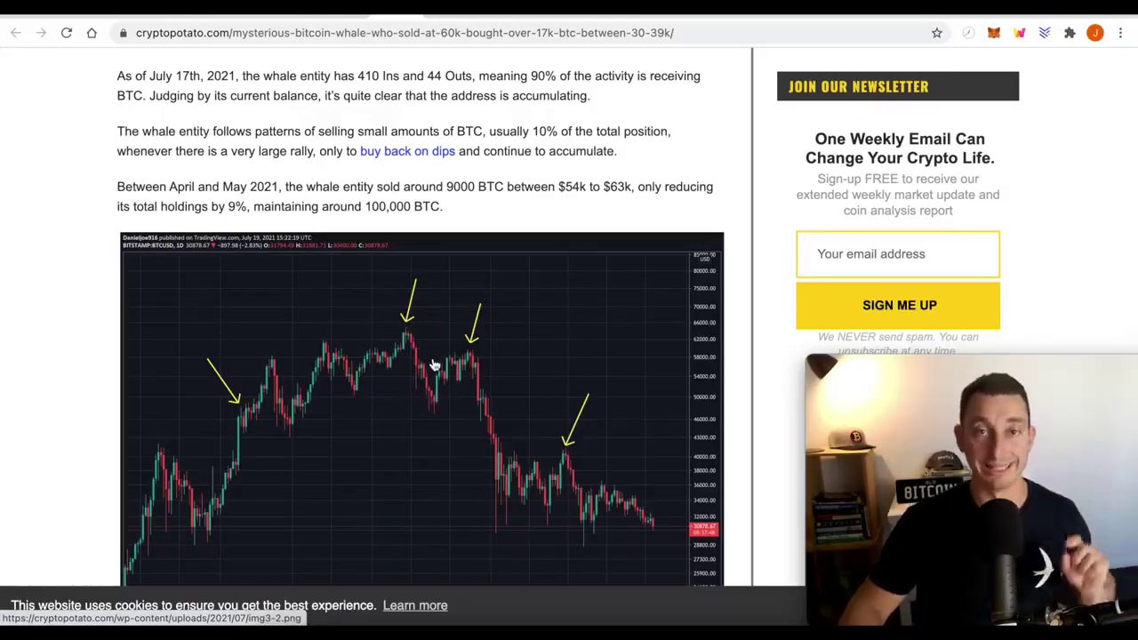
Adjust the scroll so the annotated whale chart and its date axis are fully visible.
{"action": "scroll", "coordinate": [418, 364], "scroll_direction": "down", "scroll_amount": 1}
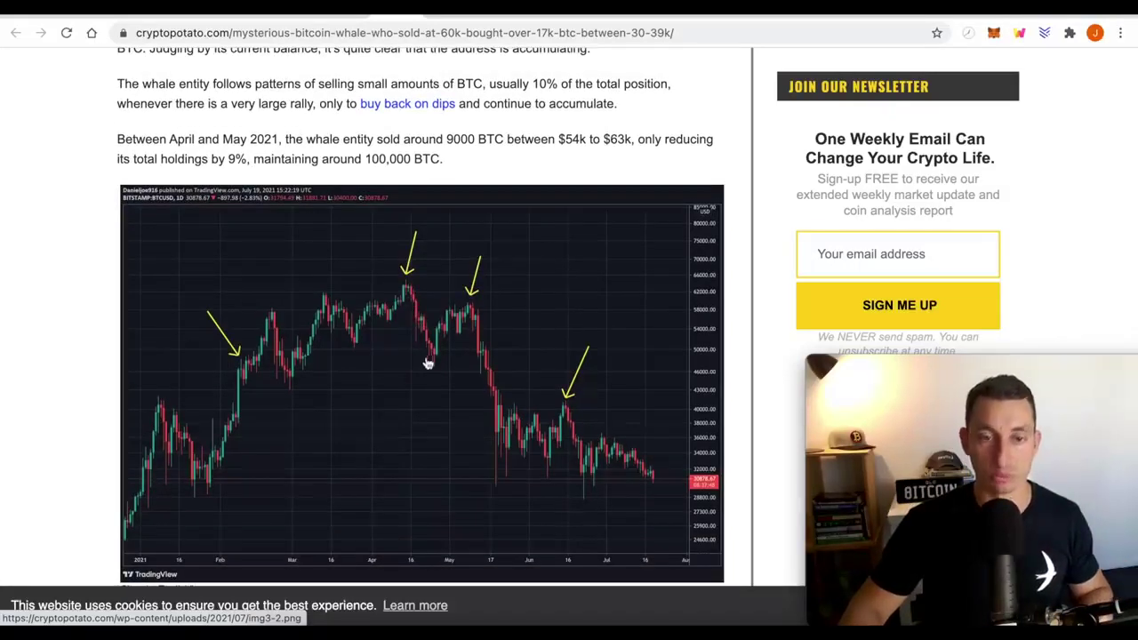
{"action": "scroll", "coordinate": [463, 329], "scroll_direction": "up", "scroll_amount": 1}
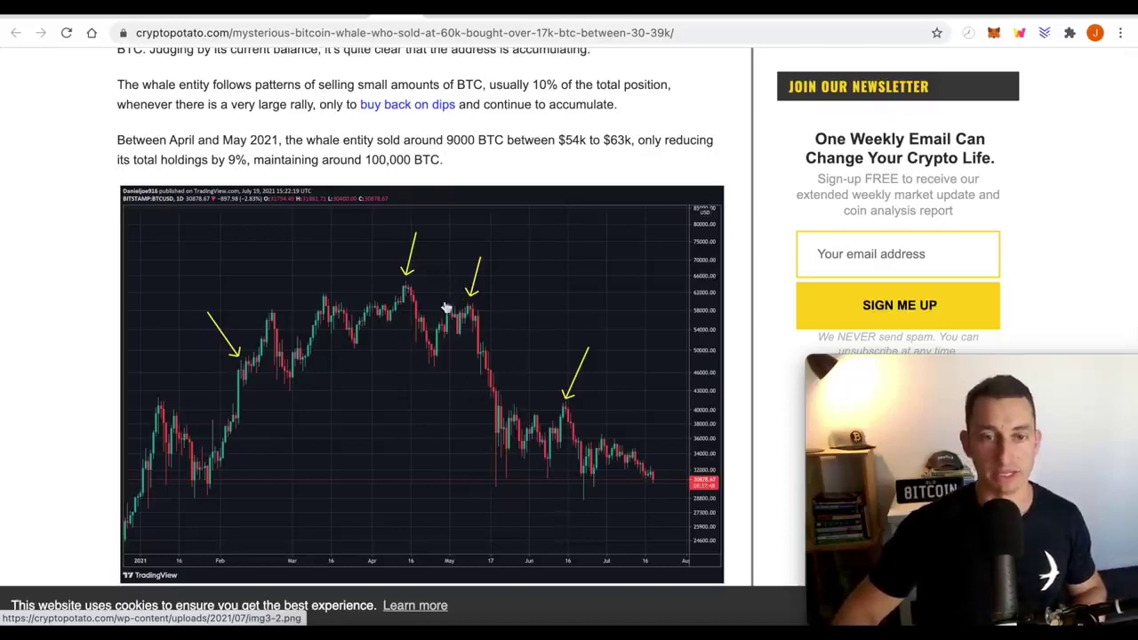
Highlight the sentence about 17,693 BTC worth $557,000,000 accumulated, then clear the highlight.
{"action": "scroll", "coordinate": [493, 360], "scroll_direction": "down", "scroll_amount": 3}
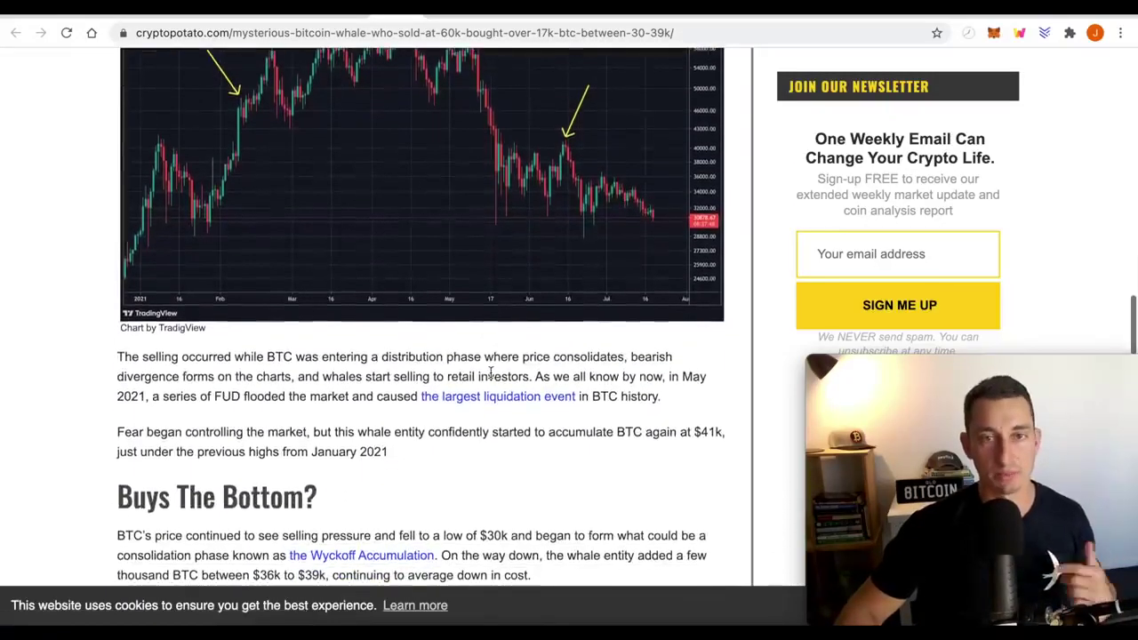
{"action": "scroll", "coordinate": [498, 365], "scroll_direction": "down", "scroll_amount": 5}
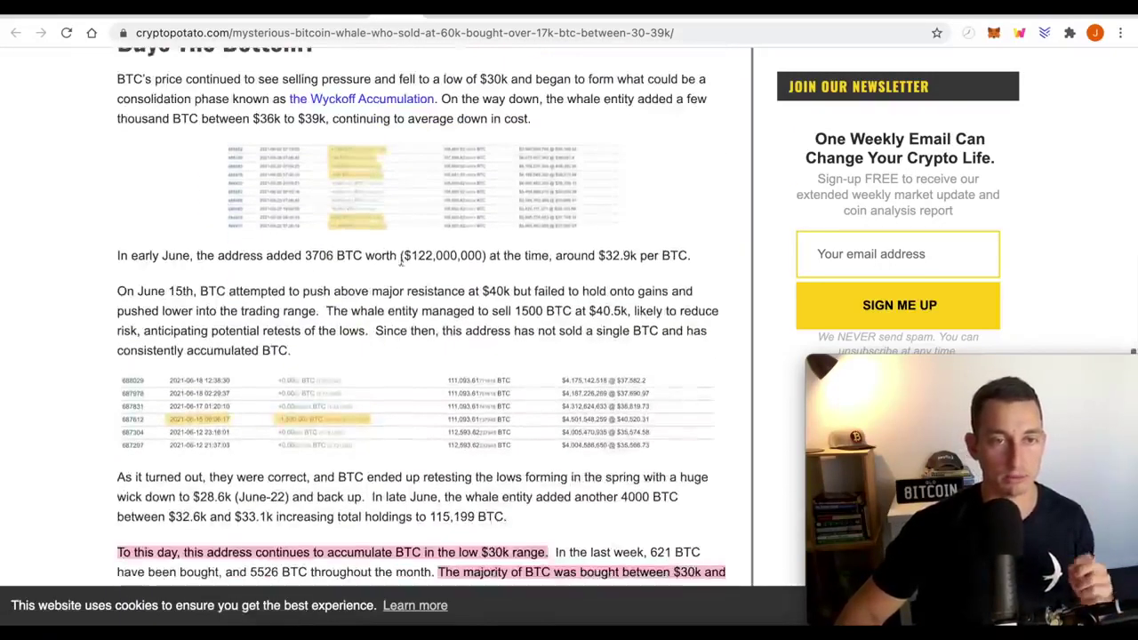
{"action": "scroll", "coordinate": [398, 253], "scroll_direction": "down", "scroll_amount": 4}
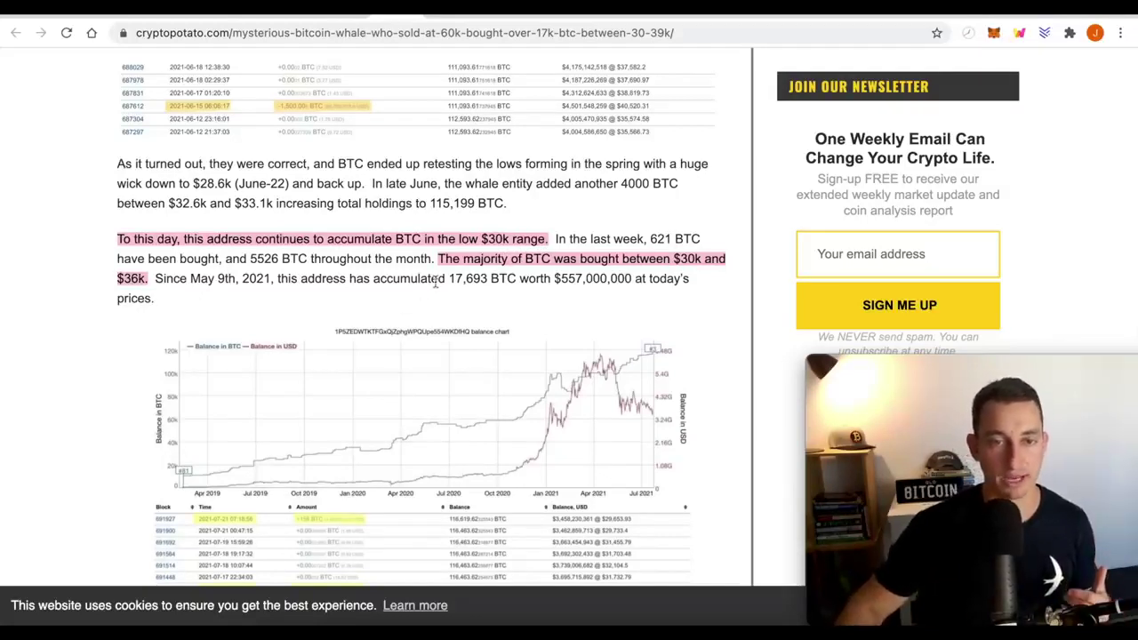
{"action": "left_click_drag", "start_coordinate": [298, 278], "coordinate": [633, 278]}
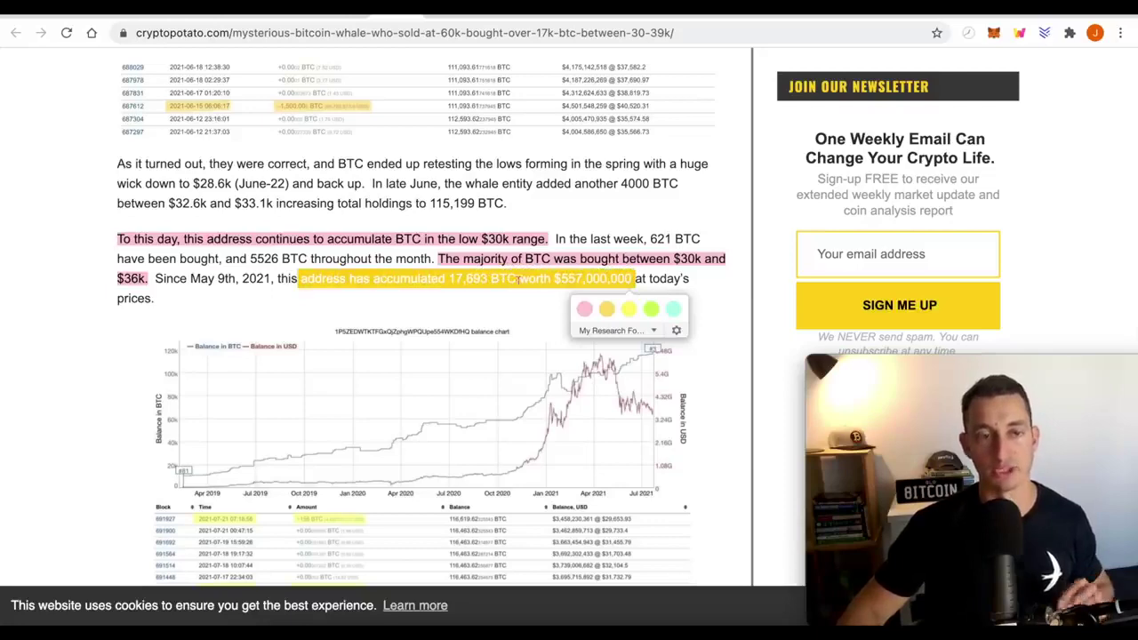
{"action": "left_click", "coordinate": [250, 274]}
{"action": "scroll", "coordinate": [254, 276], "scroll_direction": "down", "scroll_amount": 5}
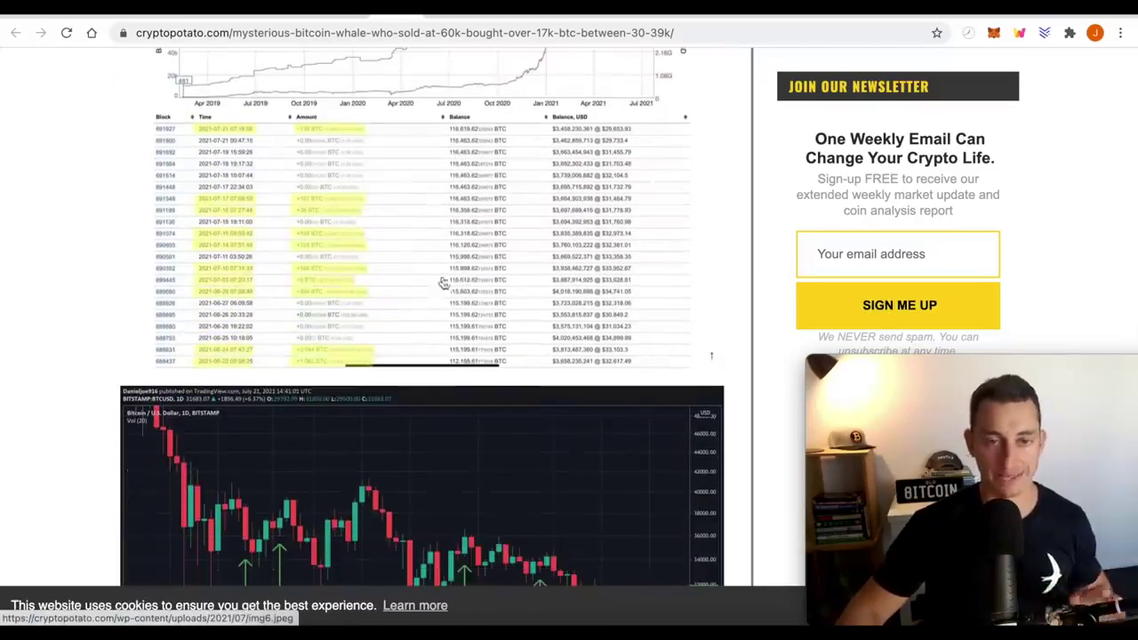
{"action": "scroll", "coordinate": [435, 285], "scroll_direction": "down", "scroll_amount": 3}
{"action": "scroll", "coordinate": [435, 286], "scroll_direction": "up", "scroll_amount": 10}
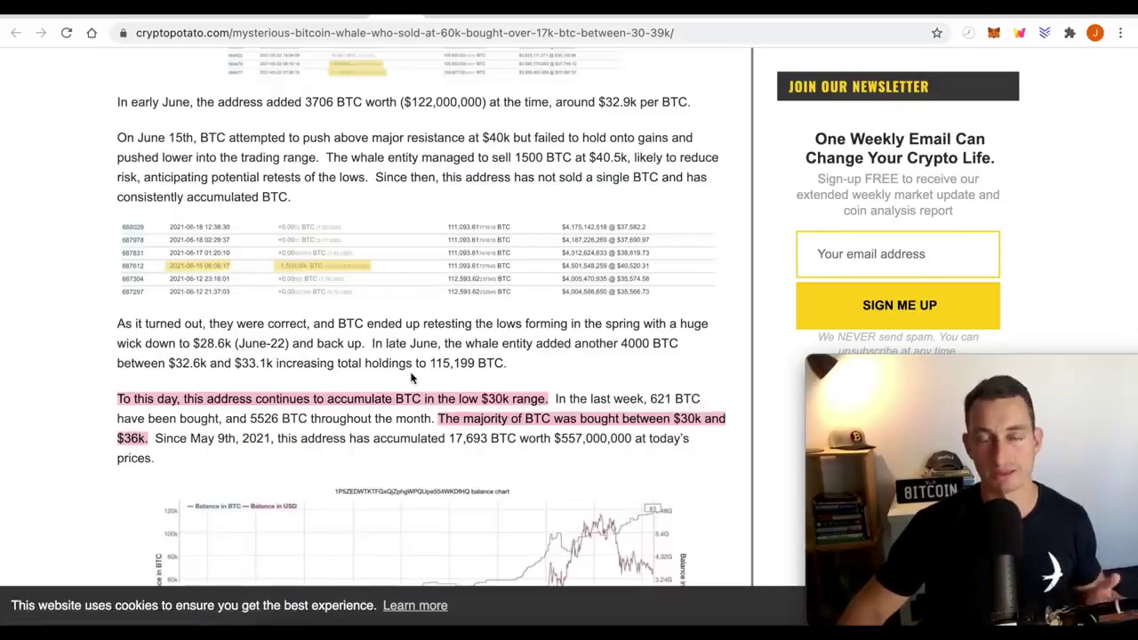
Check the Fear & Greed reading of 23 and the 21 Jul low of 10, then open the BTC F&G Plan sheet.
{"action": "left_click", "coordinate": [449, 18]}
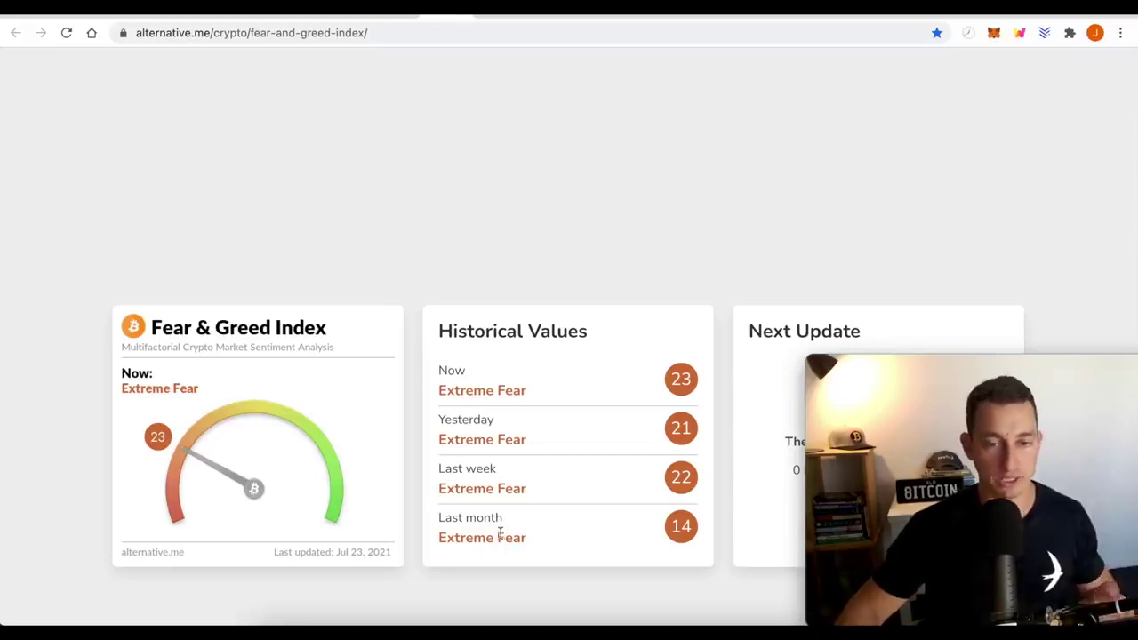
{"action": "scroll", "coordinate": [495, 389], "scroll_direction": "down", "scroll_amount": 12}
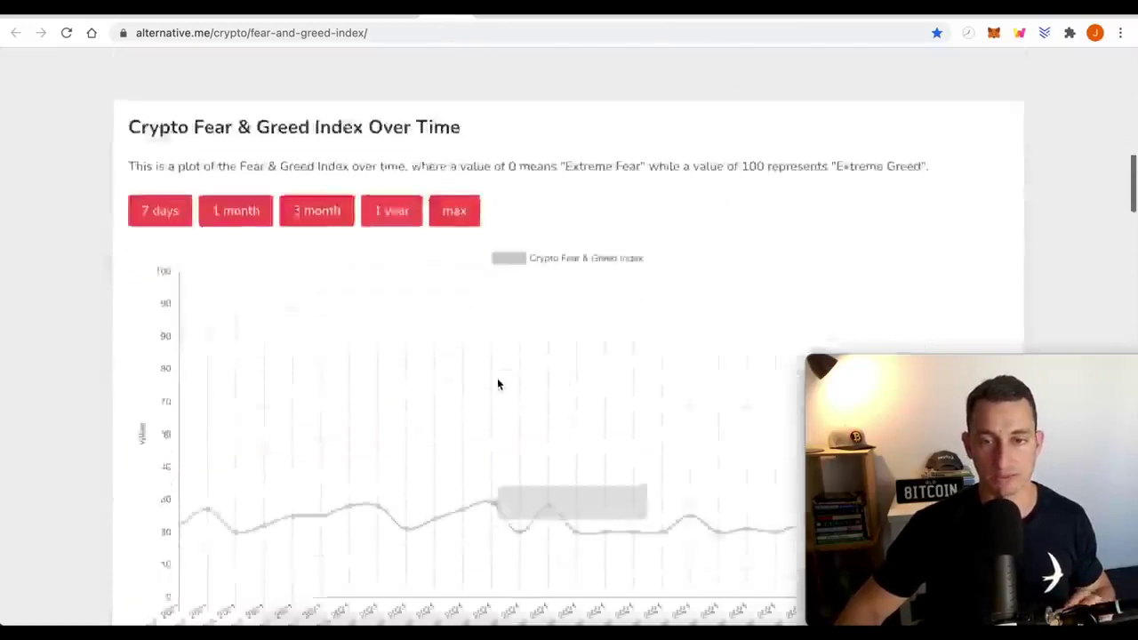
{"action": "scroll", "coordinate": [498, 381], "scroll_direction": "up", "scroll_amount": 2}
{"action": "mouse_move", "coordinate": [827, 185]}
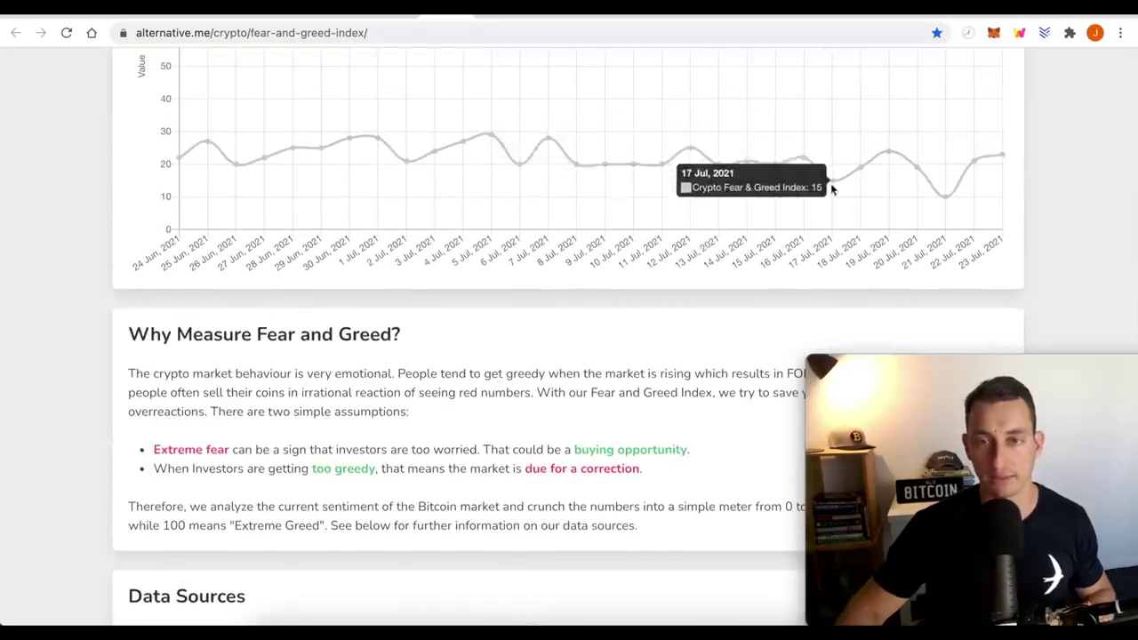
{"action": "mouse_move", "coordinate": [948, 203]}
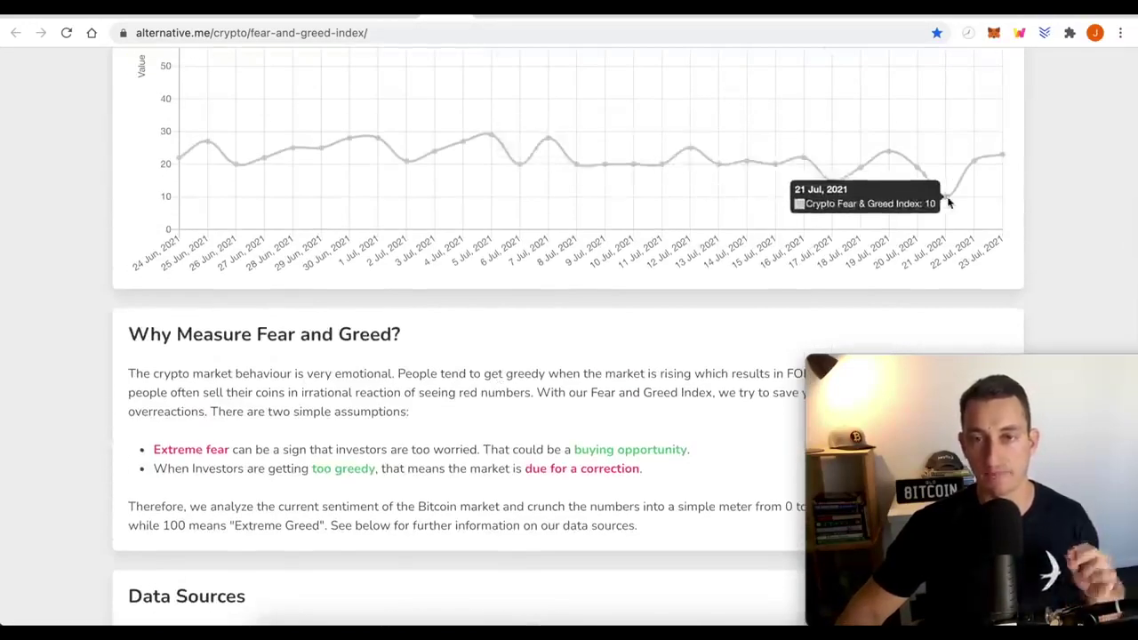
{"action": "left_click", "coordinate": [486, 16]}
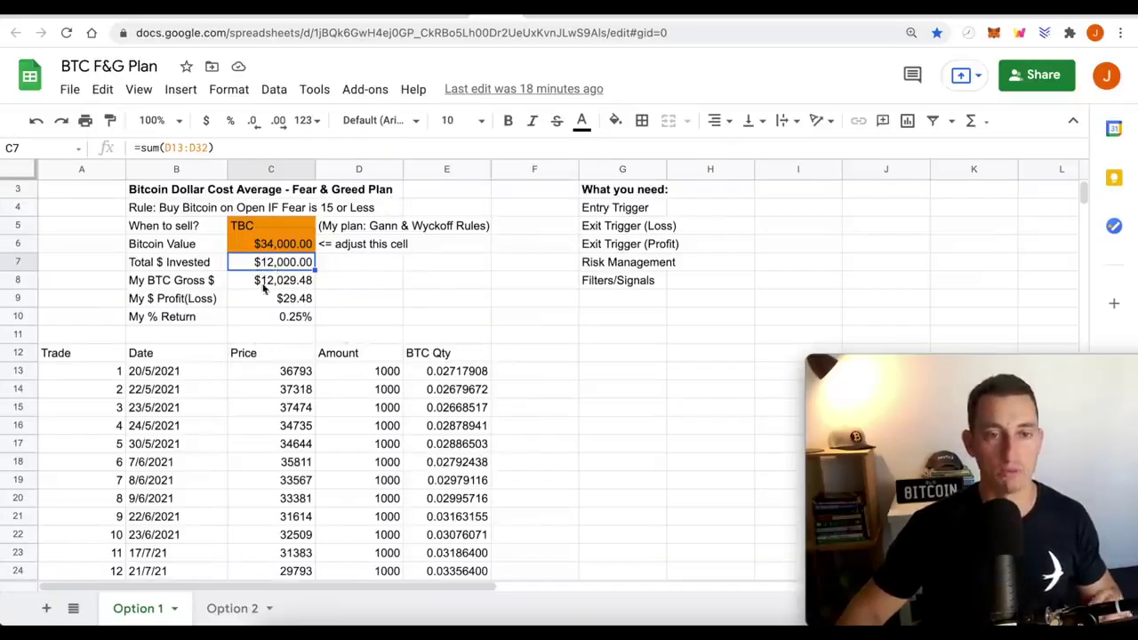
Select the twelve Bitcoin purchase prices in C13:C24 of the BTC F&G Plan.
{"action": "scroll", "coordinate": [324, 384], "scroll_direction": "down", "scroll_amount": 1}
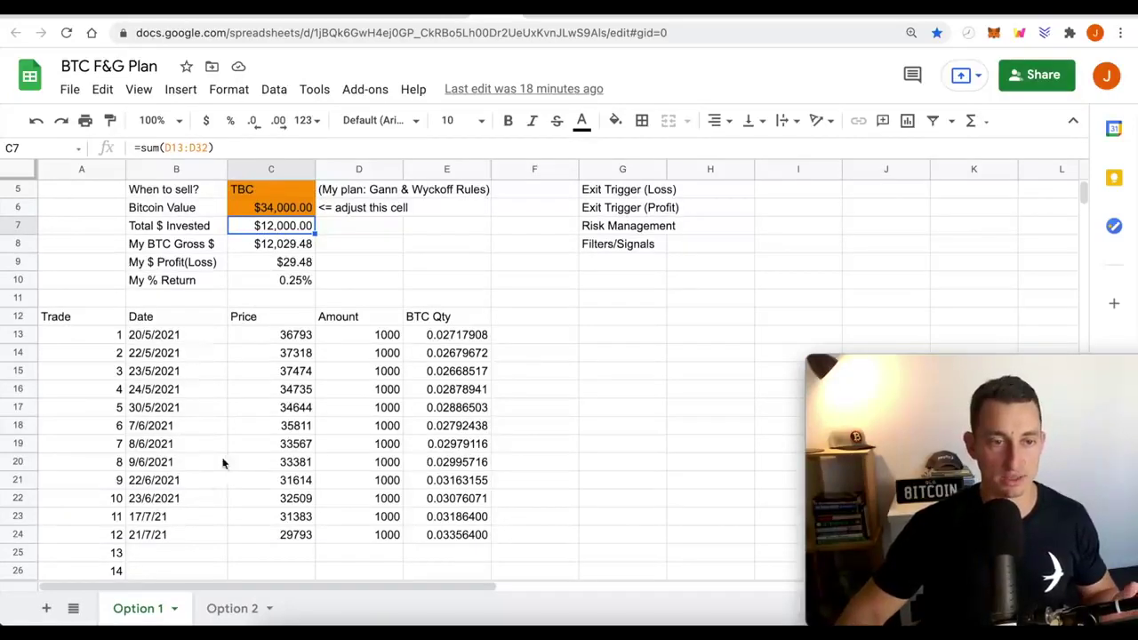
{"action": "left_click", "coordinate": [269, 336]}
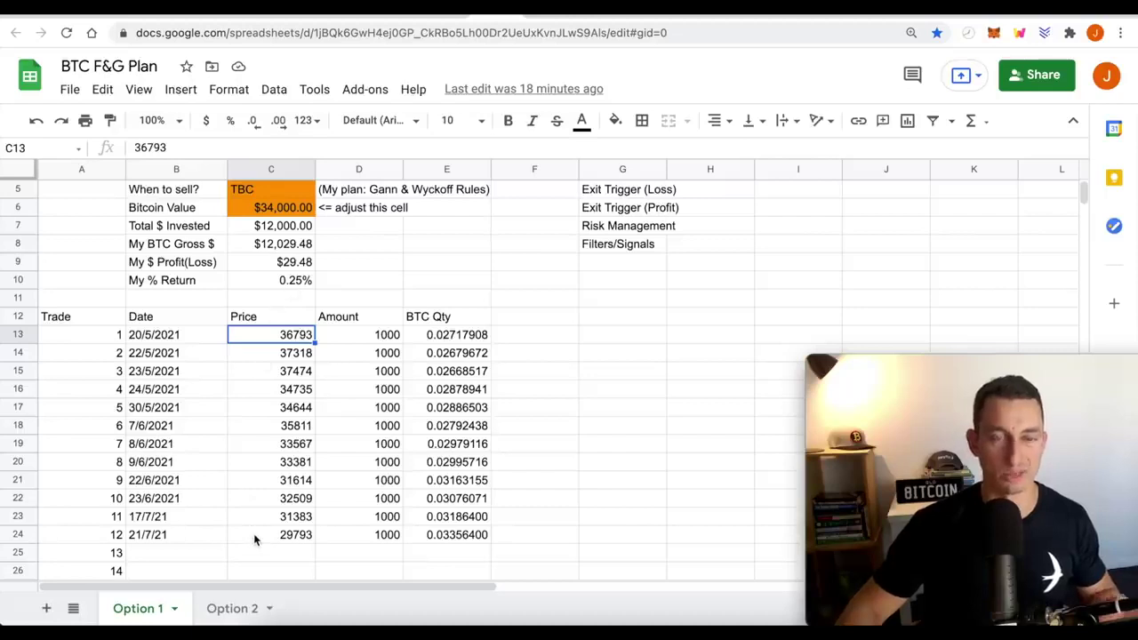
{"action": "left_click_drag", "start_coordinate": [254, 533], "coordinate": [256, 333]}
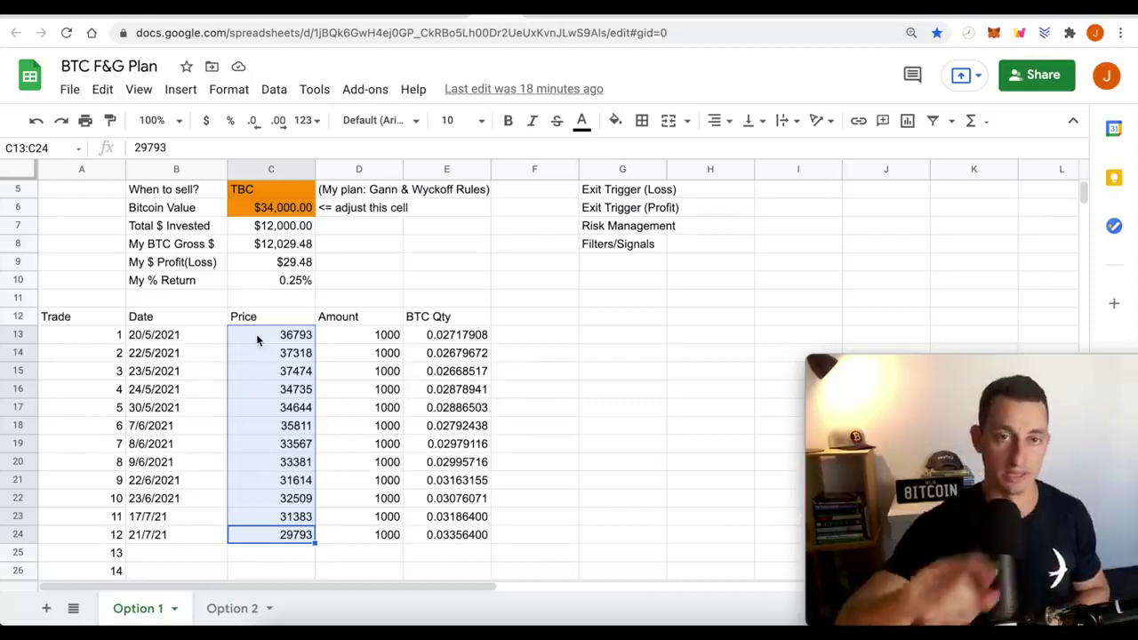
Highlight the $557,000,000 figure in the whale accumulation article.
{"action": "key", "text": "ctrl+Tab"}
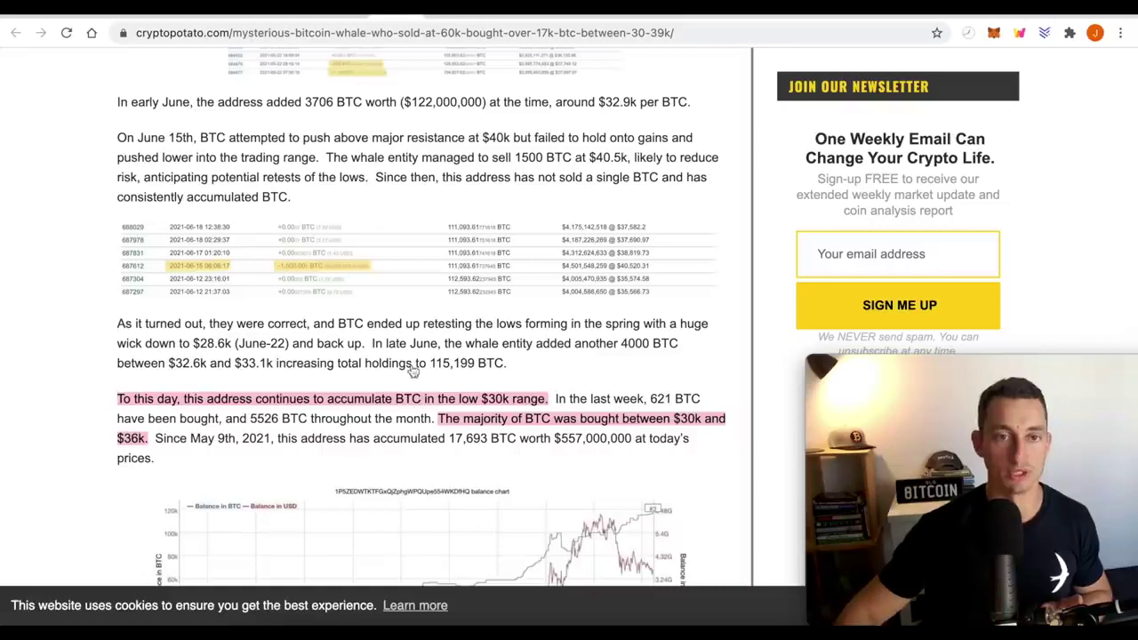
{"action": "scroll", "coordinate": [411, 400], "scroll_direction": "up", "scroll_amount": 1}
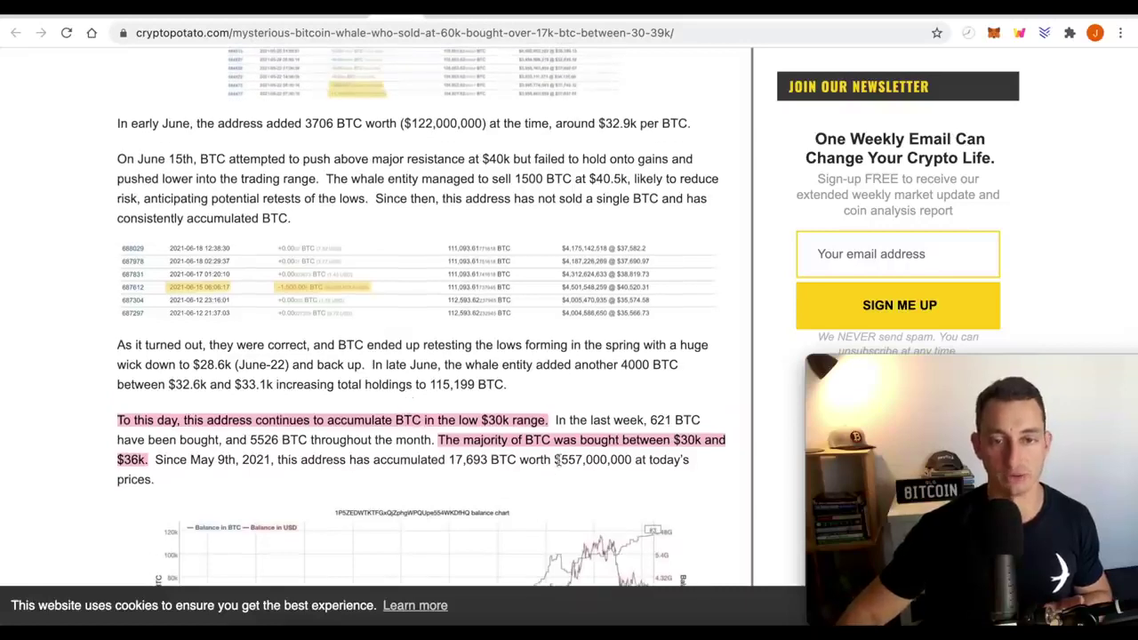
{"action": "left_click_drag", "start_coordinate": [539, 460], "coordinate": [617, 461]}
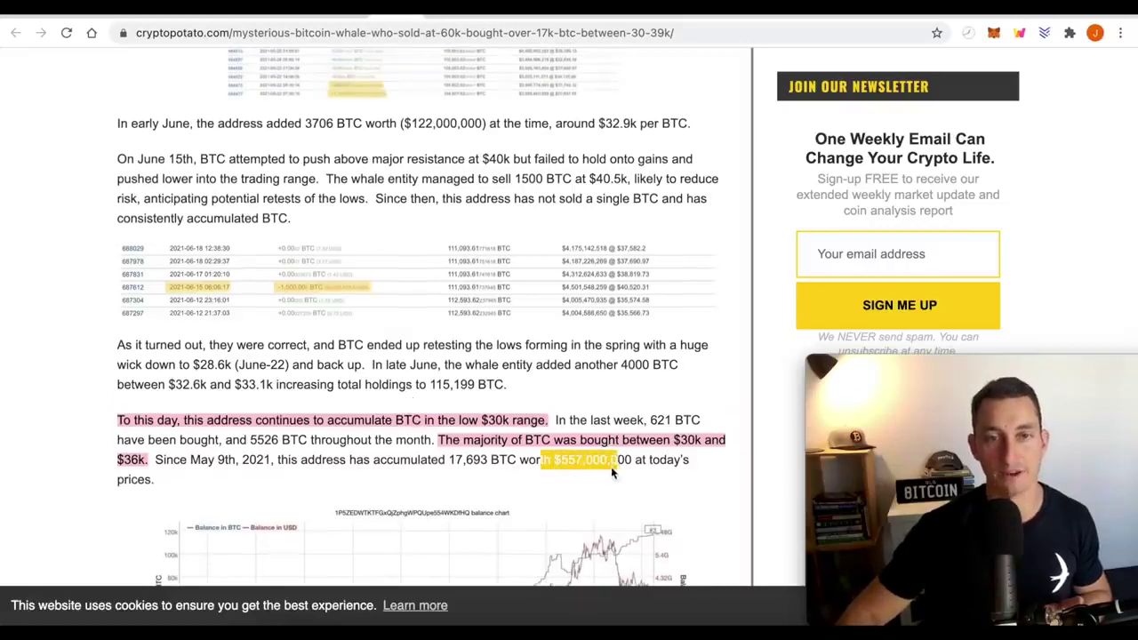
{"action": "left_click", "coordinate": [500, 12]}
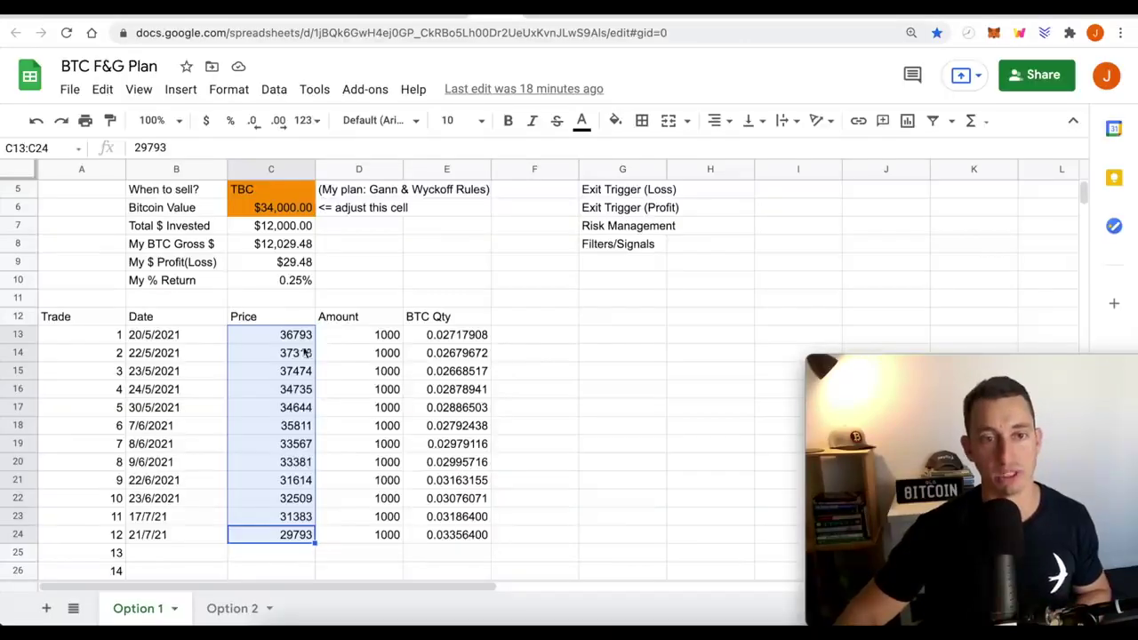
{"action": "left_click", "coordinate": [342, 395]}
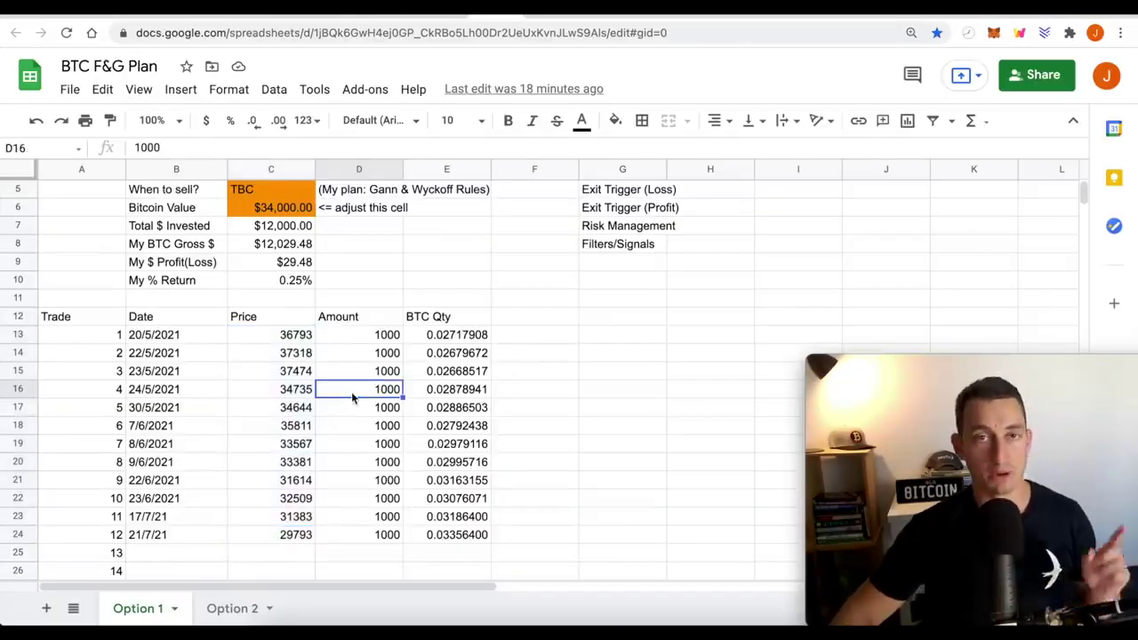
{"action": "scroll", "coordinate": [351, 392], "scroll_direction": "down", "scroll_amount": 5}
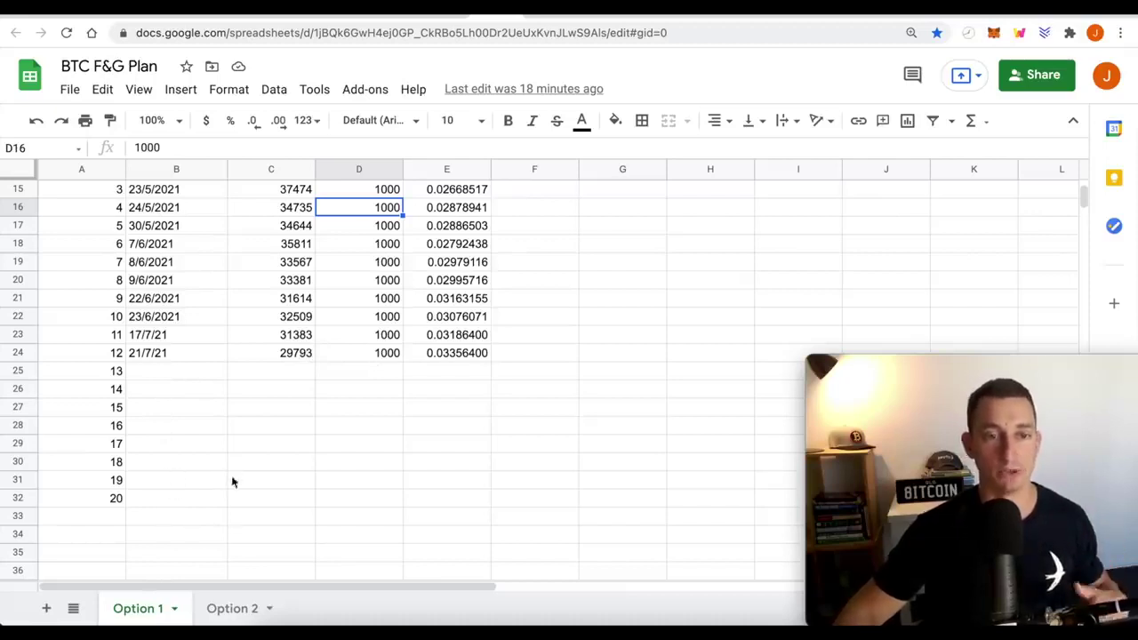
{"action": "left_click", "coordinate": [233, 609]}
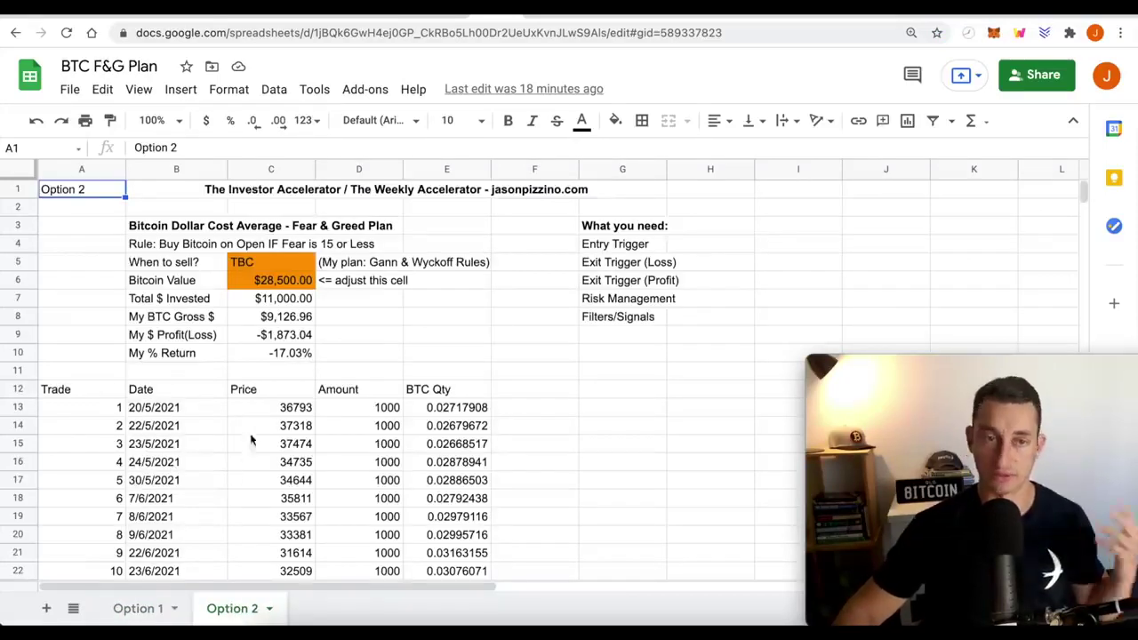
{"action": "scroll", "coordinate": [293, 375], "scroll_direction": "down", "scroll_amount": 3}
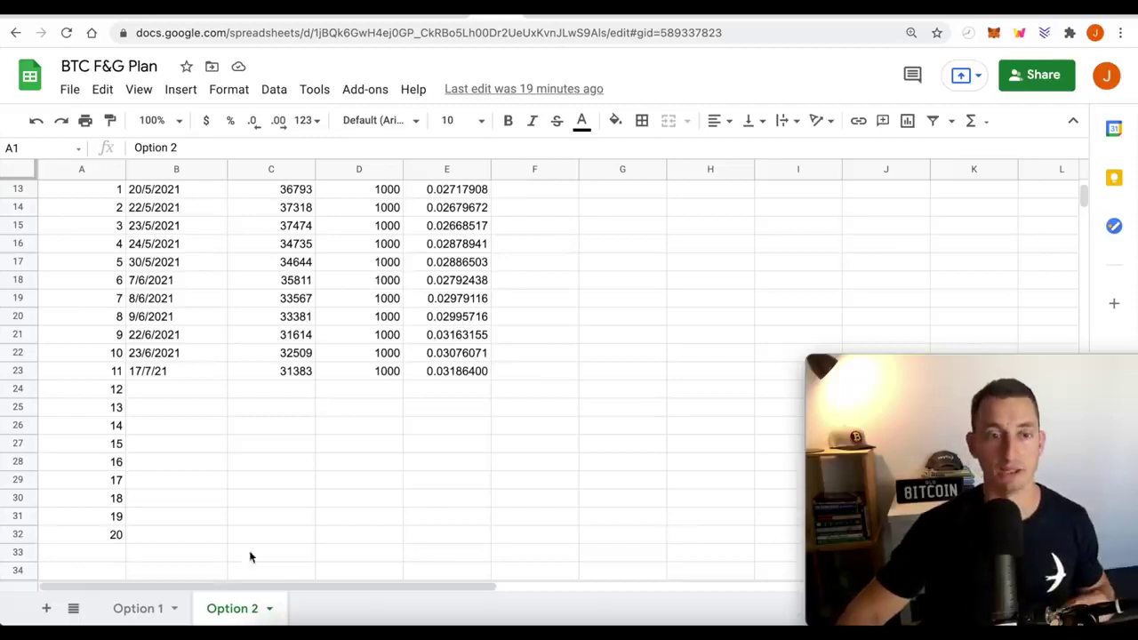
{"action": "left_click", "coordinate": [134, 610]}
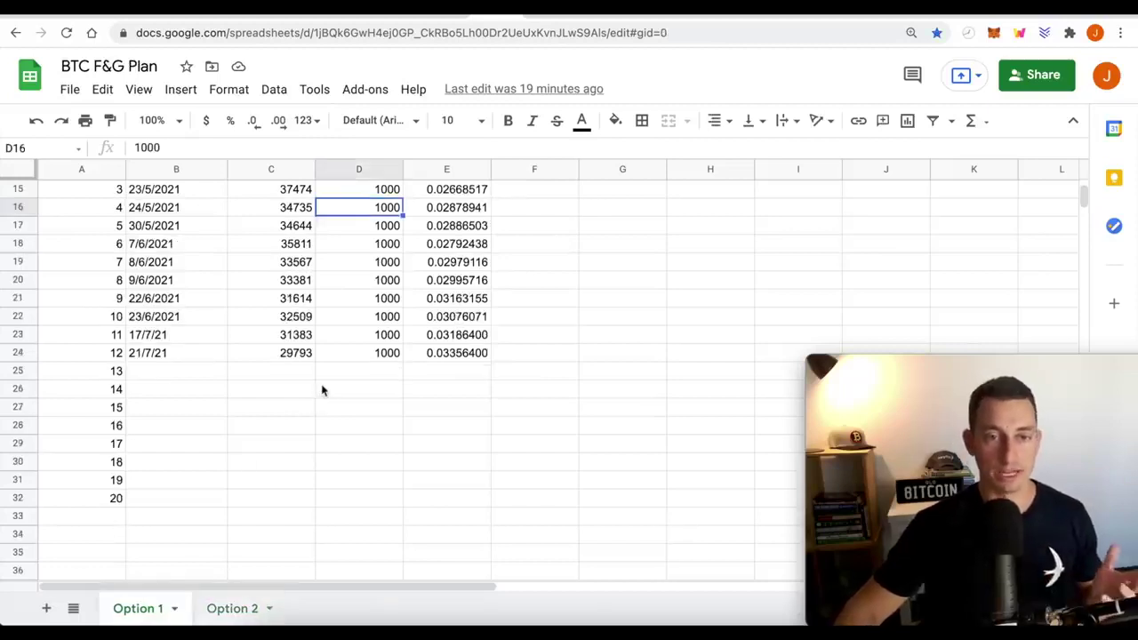
{"action": "scroll", "coordinate": [321, 388], "scroll_direction": "up", "scroll_amount": 5}
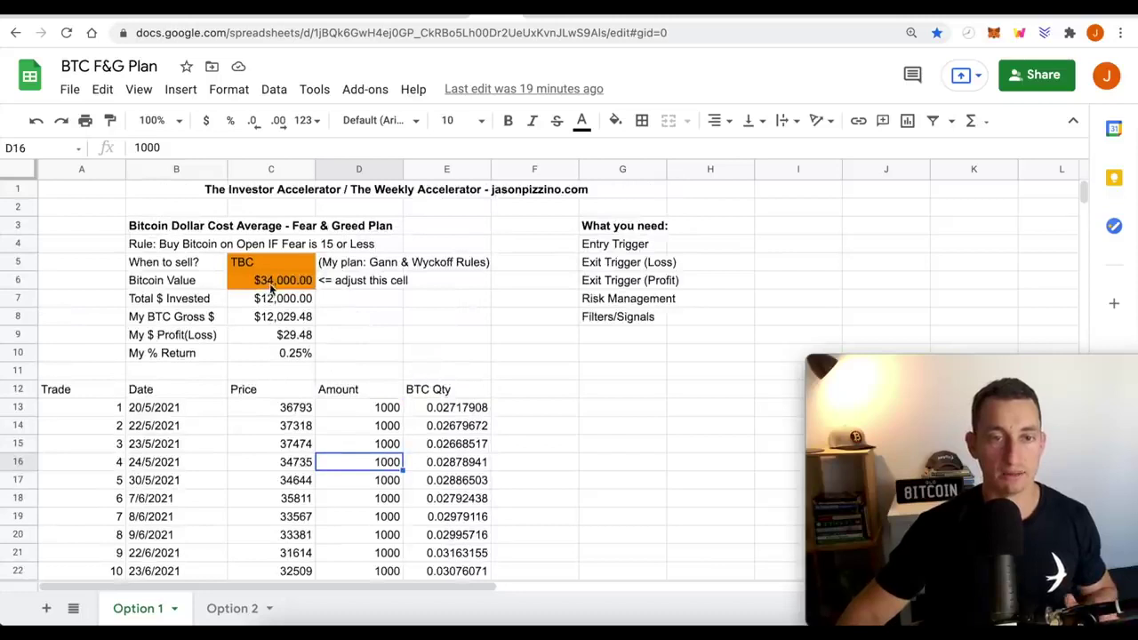
{"action": "left_click", "coordinate": [271, 287]}
{"action": "type", "text": "33700"}
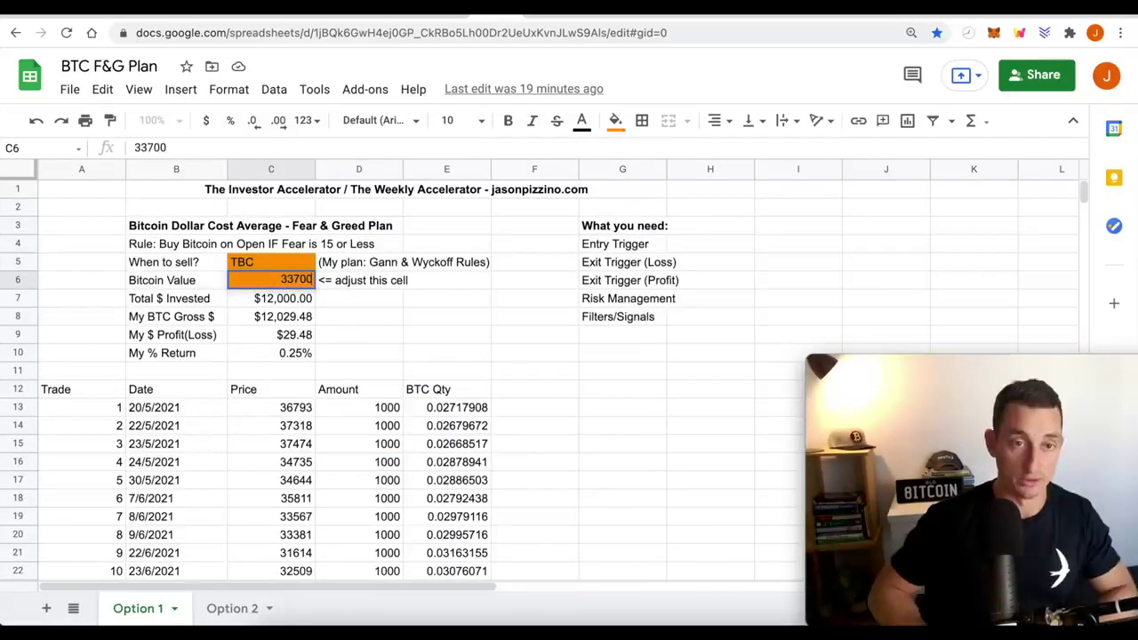
{"action": "key", "text": "Return"}
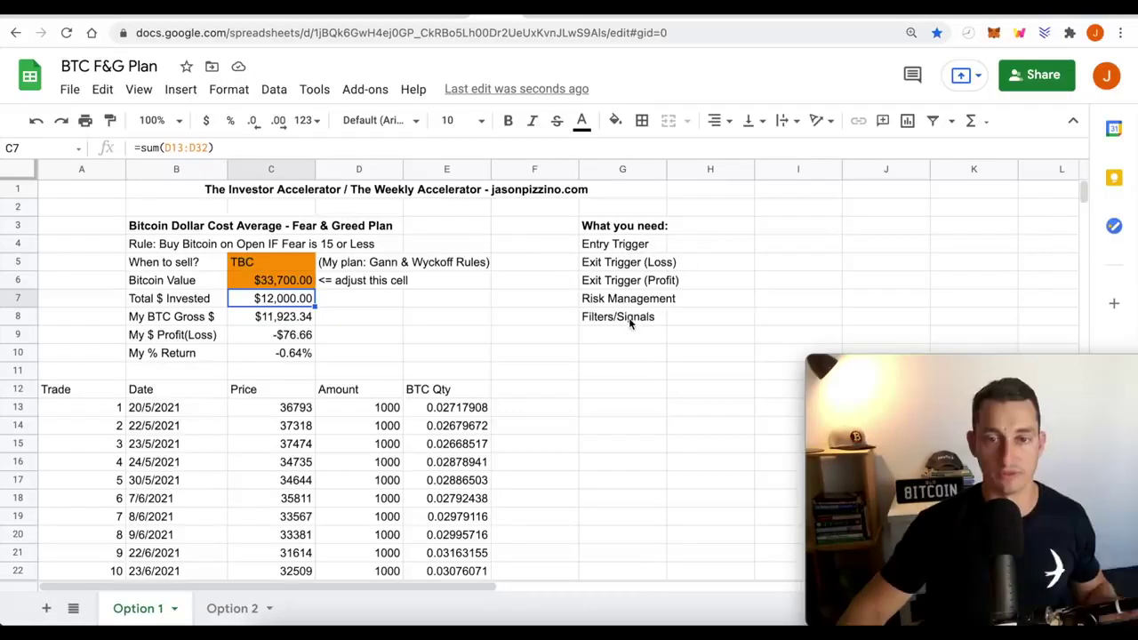
{"action": "left_click", "coordinate": [647, 269]}
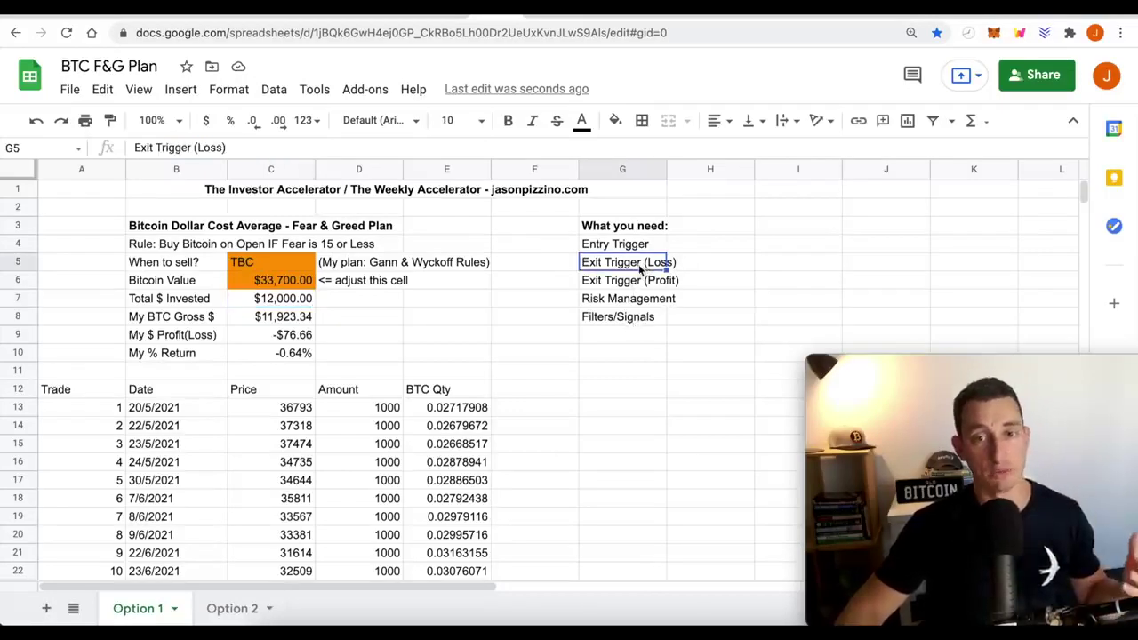
{"action": "left_click", "coordinate": [235, 612]}
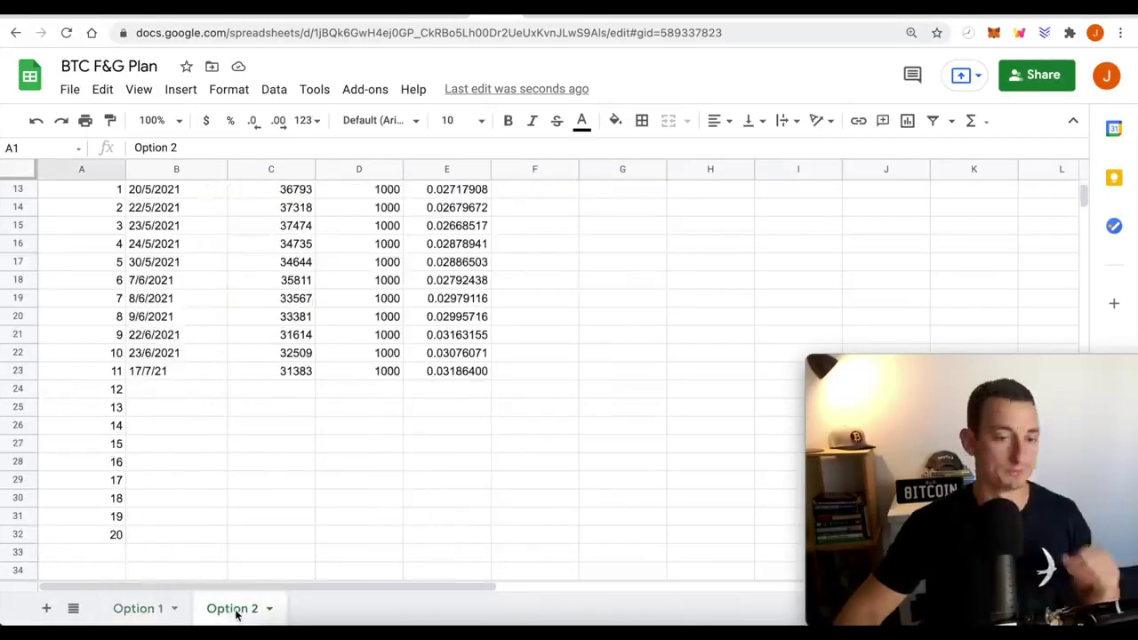
{"action": "left_click", "coordinate": [151, 612]}
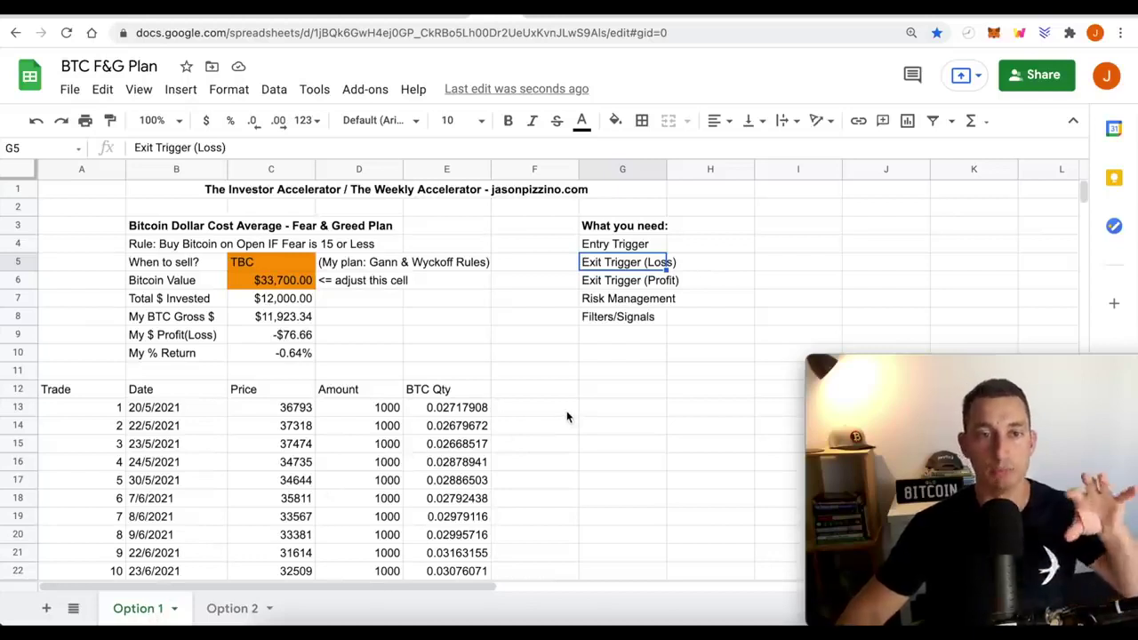
{"action": "left_click", "coordinate": [457, 353]}
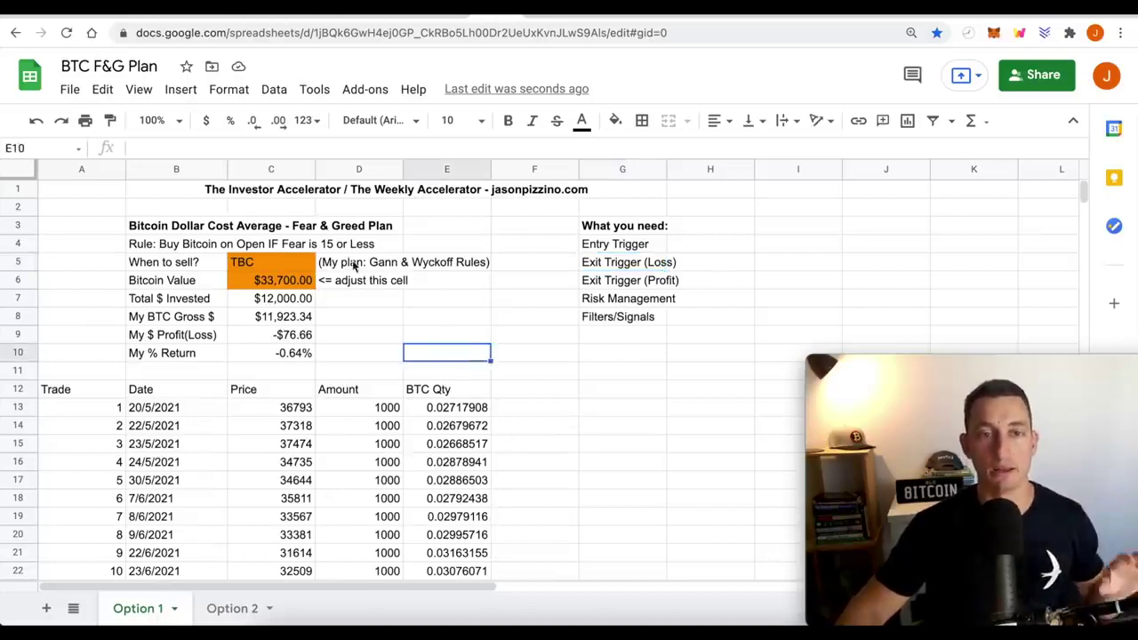
{"action": "left_click", "coordinate": [356, 263]}
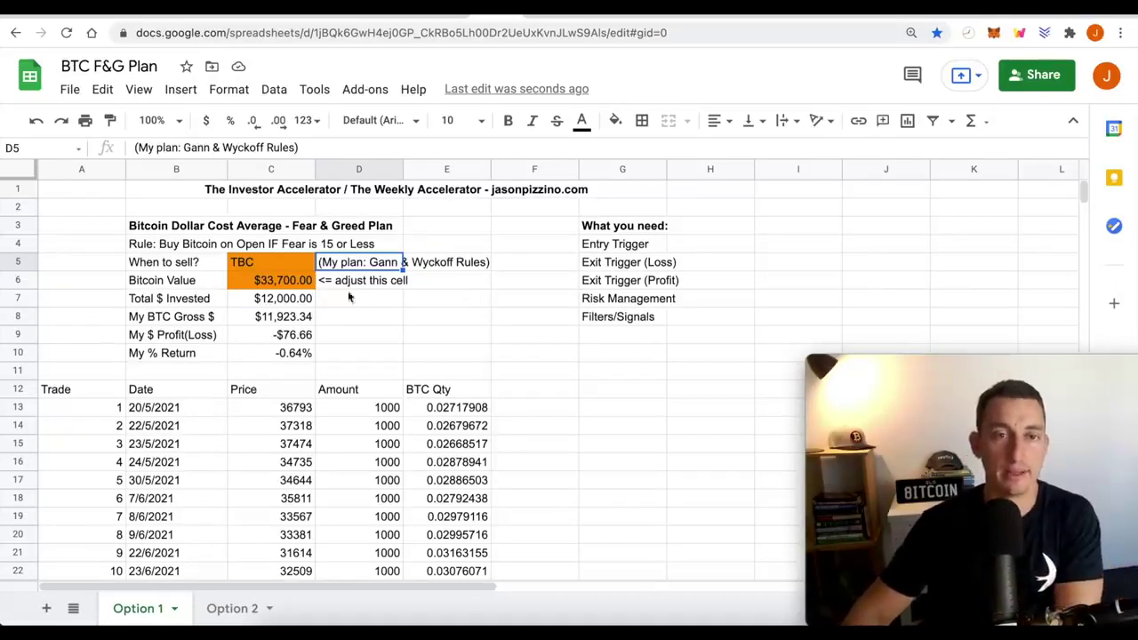
{"action": "left_click", "coordinate": [603, 317]}
Bring up the weekly ETHBTC chart and zoom out to show its Fibonacci extension levels.
{"action": "left_click", "coordinate": [537, 14]}
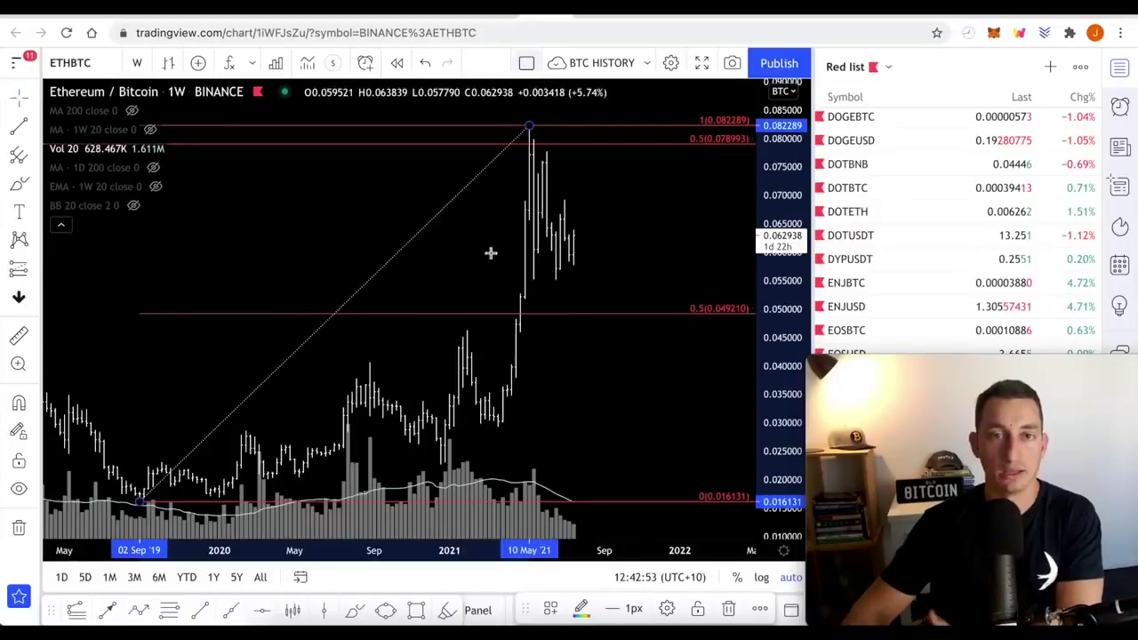
{"action": "scroll", "coordinate": [558, 276], "scroll_direction": "down", "scroll_amount": 5}
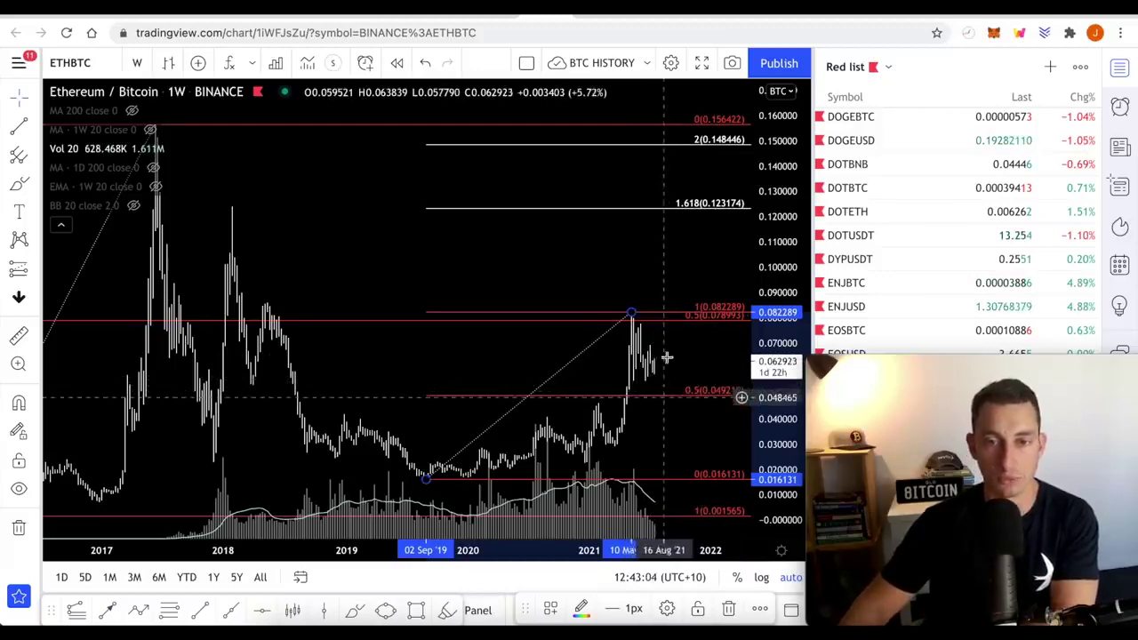
{"action": "scroll", "coordinate": [473, 361], "scroll_direction": "down", "scroll_amount": 3}
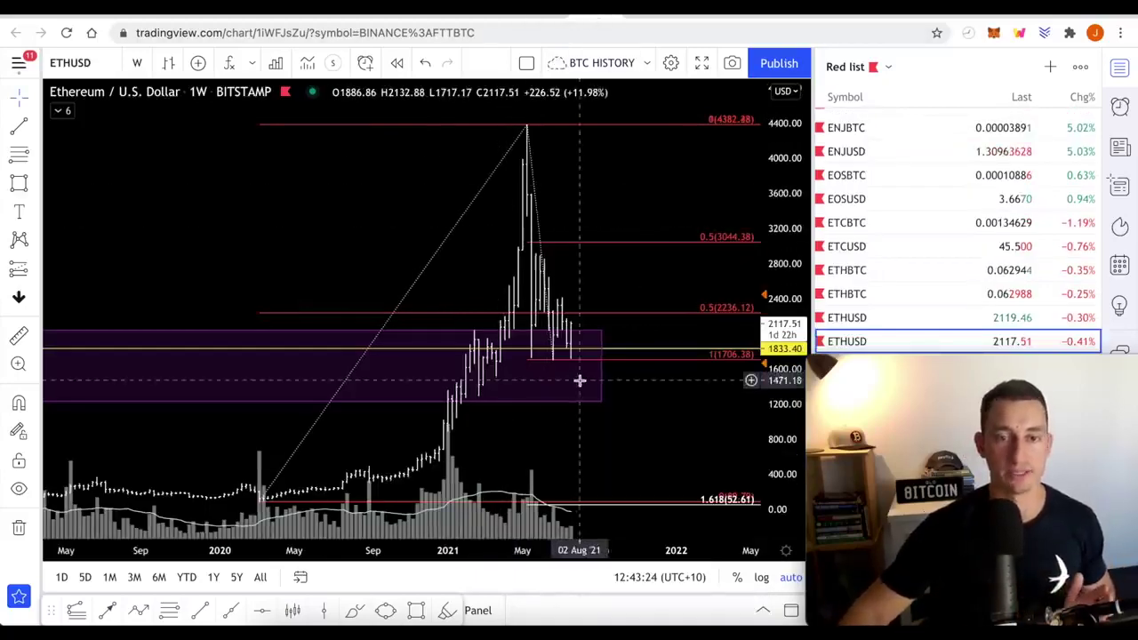
Zoom in on the weekly ETHUSD chart with its Fibonacci levels and support zone.
{"action": "scroll", "coordinate": [498, 386], "scroll_direction": "up", "scroll_amount": 2}
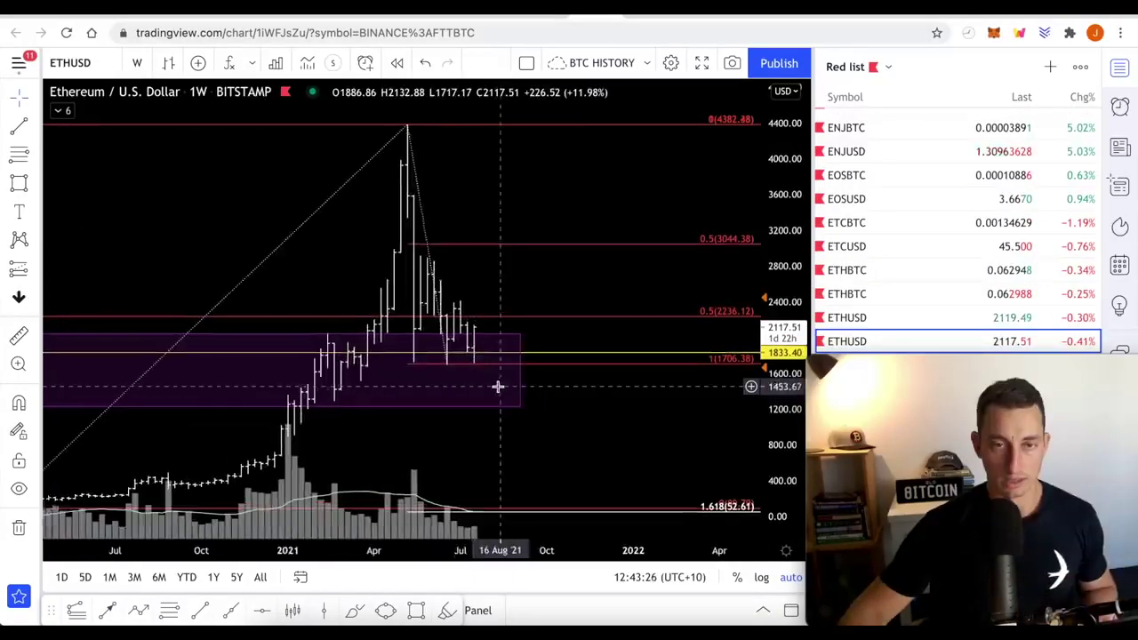
{"action": "scroll", "coordinate": [484, 387], "scroll_direction": "up", "scroll_amount": 1}
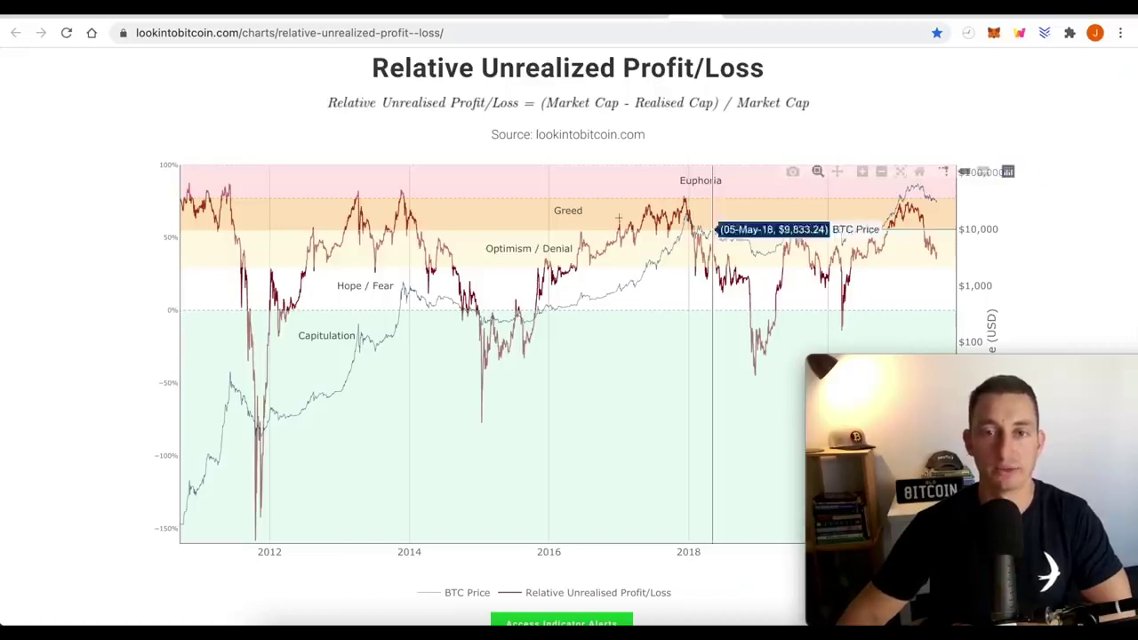
Scroll the Relative Unrealized Profit/Loss chart, then bring up the alternative.me Fear & Greed Index.
{"action": "scroll", "coordinate": [480, 298], "scroll_direction": "down", "scroll_amount": 1}
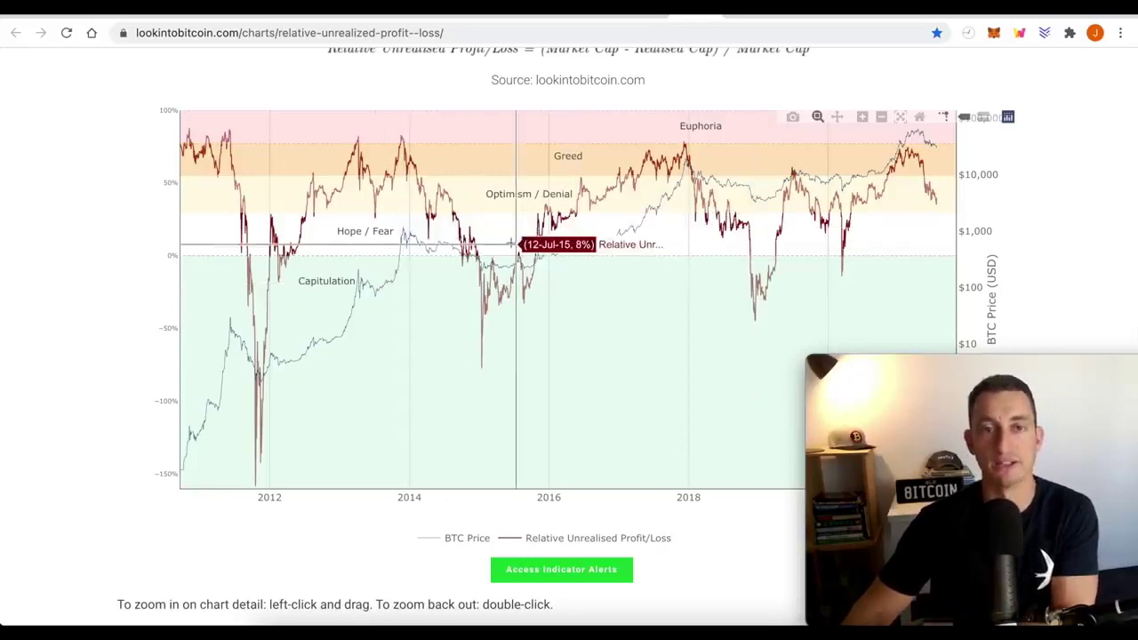
{"action": "left_click", "coordinate": [447, 10]}
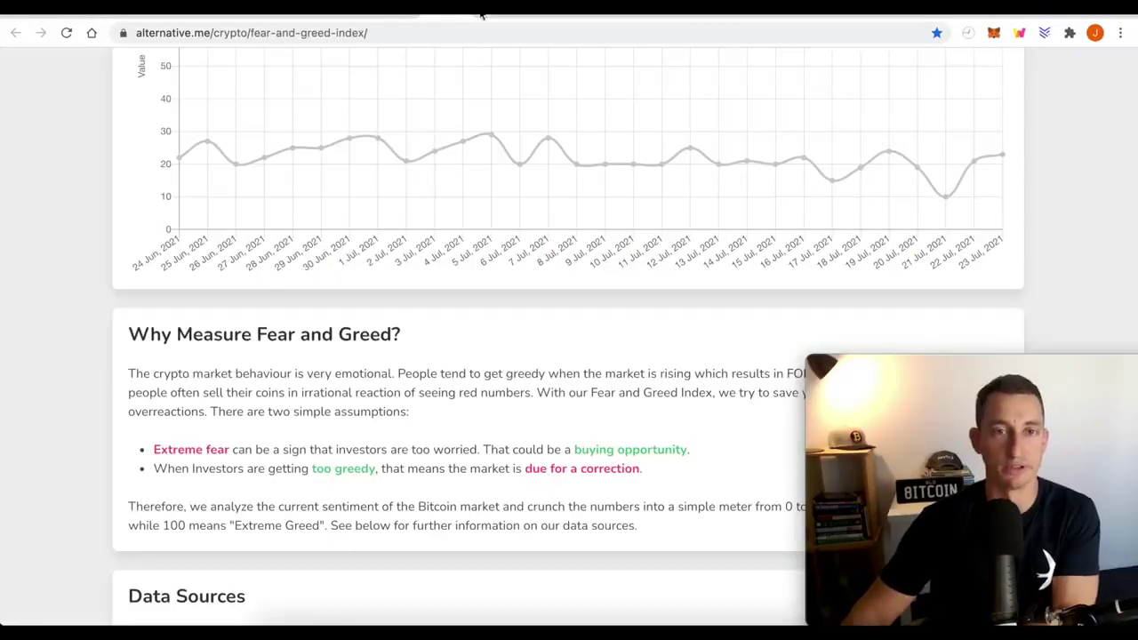
Glance at the BTC F&G Plan and the profit/loss chart, then view the Cointelegraph real-estate article.
{"action": "left_click", "coordinate": [481, 13]}
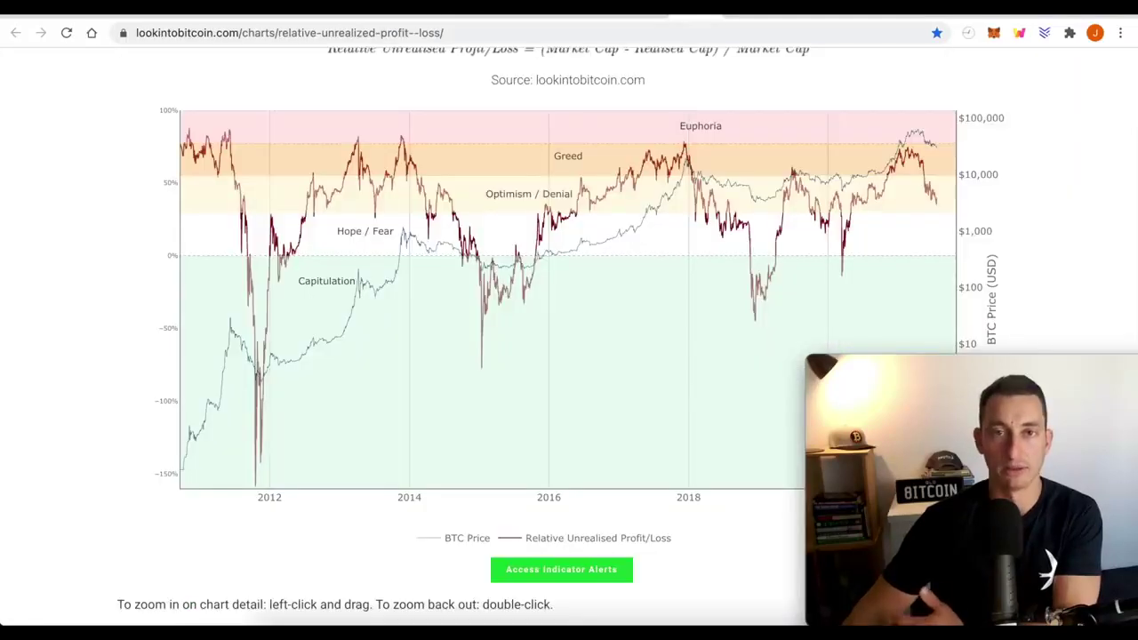
{"action": "left_click", "coordinate": [692, 12]}
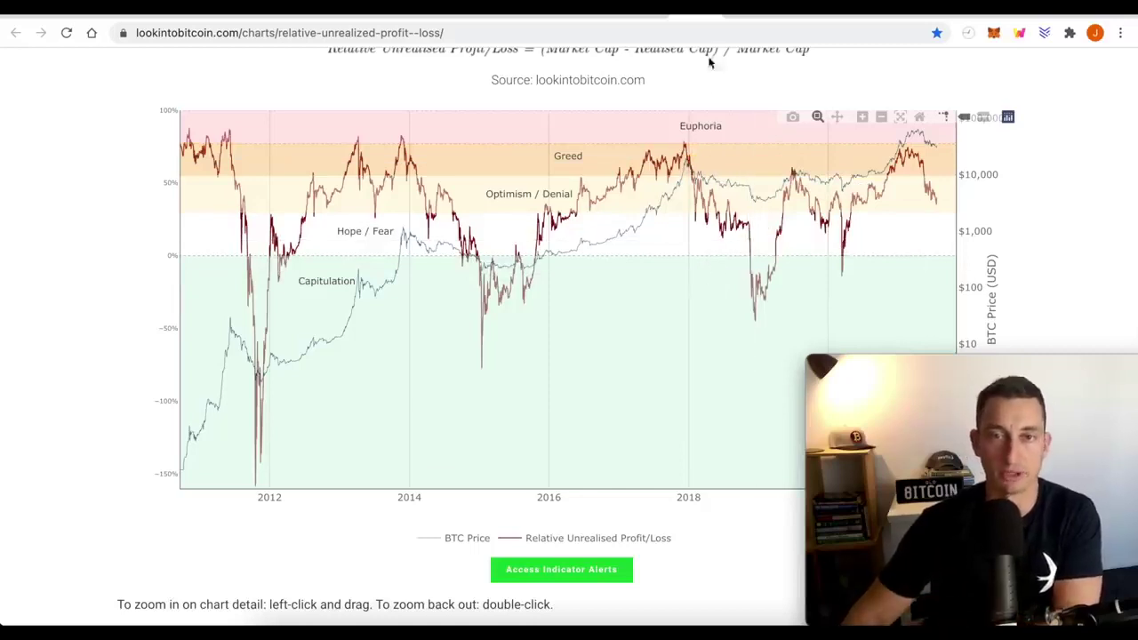
{"action": "scroll", "coordinate": [186, 351], "scroll_direction": "down", "scroll_amount": 2}
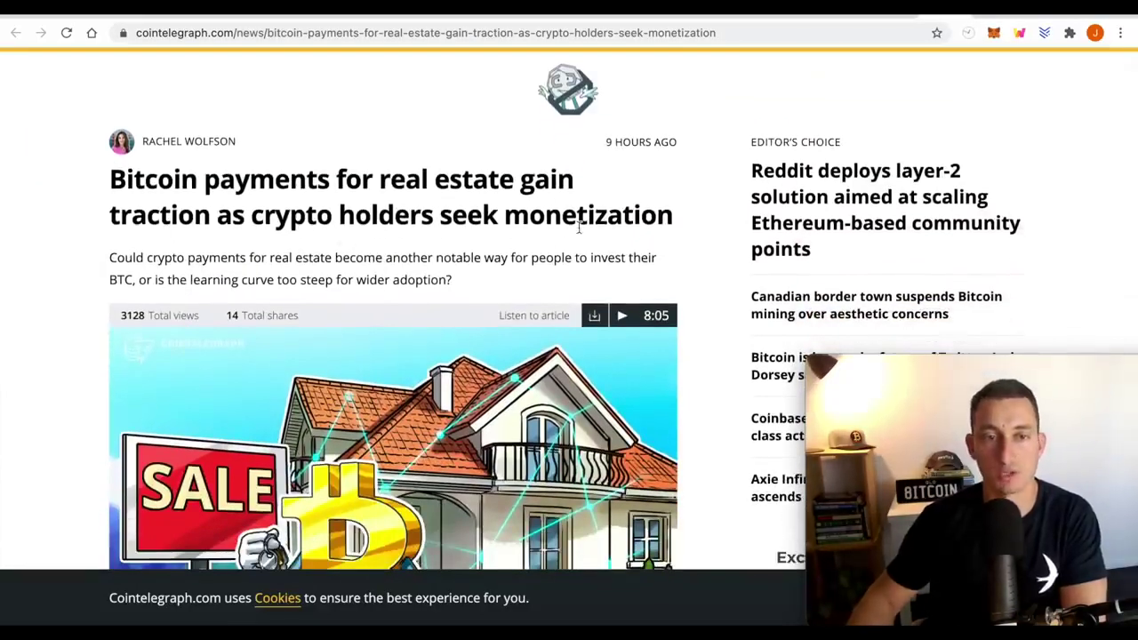
Read down the Cointelegraph article, then return to the Relative Unrealized Profit/Loss chart.
{"action": "scroll", "coordinate": [136, 272], "scroll_direction": "down", "scroll_amount": 4}
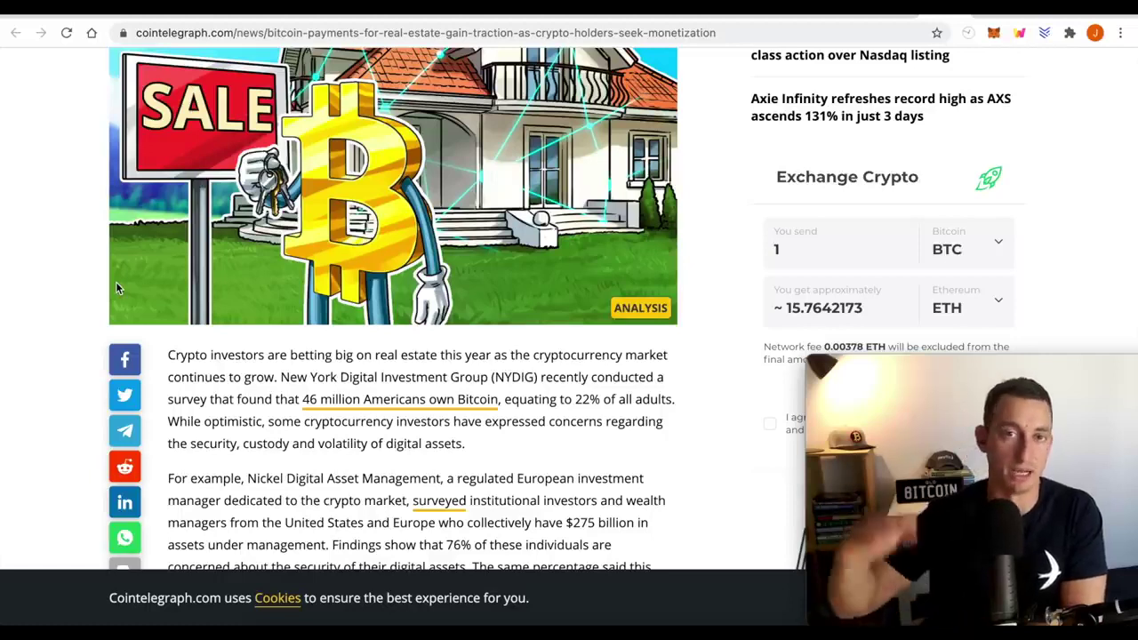
{"action": "left_click", "coordinate": [699, 18]}
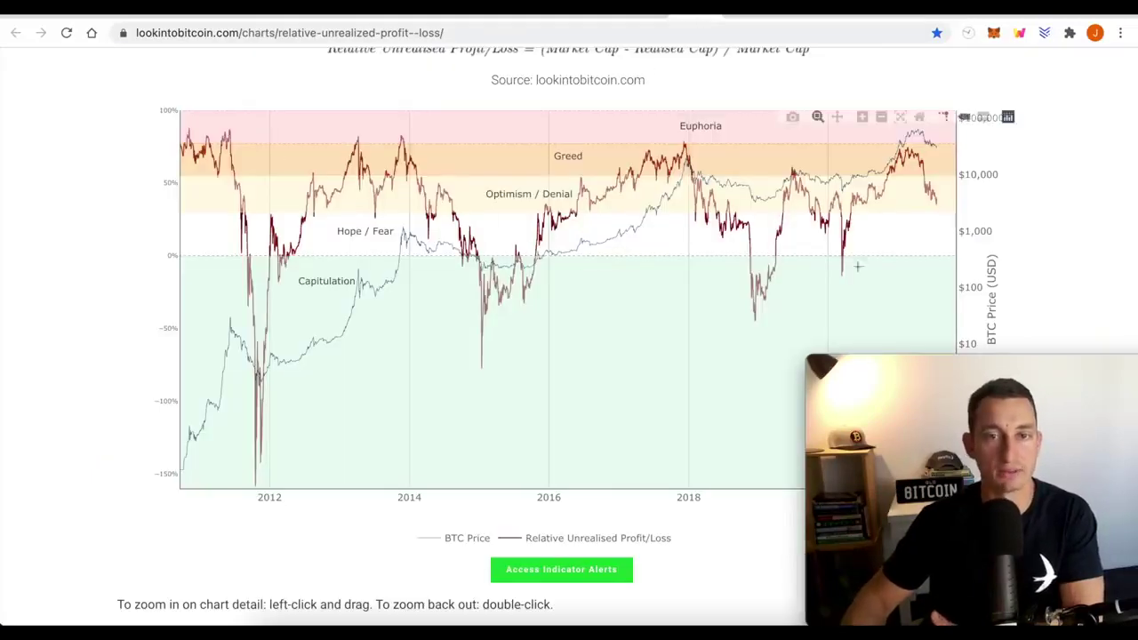
Scroll the profit/loss chart, then bring up the tweeted Path to Altseason infographic.
{"action": "scroll", "coordinate": [858, 266], "scroll_direction": "up", "scroll_amount": 2}
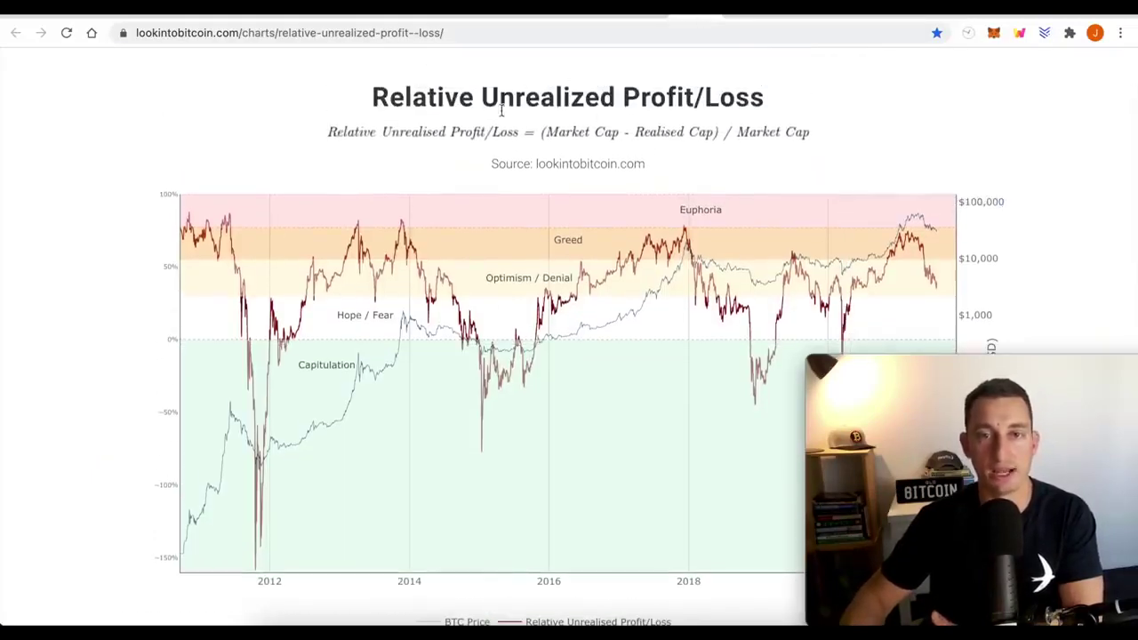
{"action": "scroll", "coordinate": [533, 213], "scroll_direction": "down", "scroll_amount": 2}
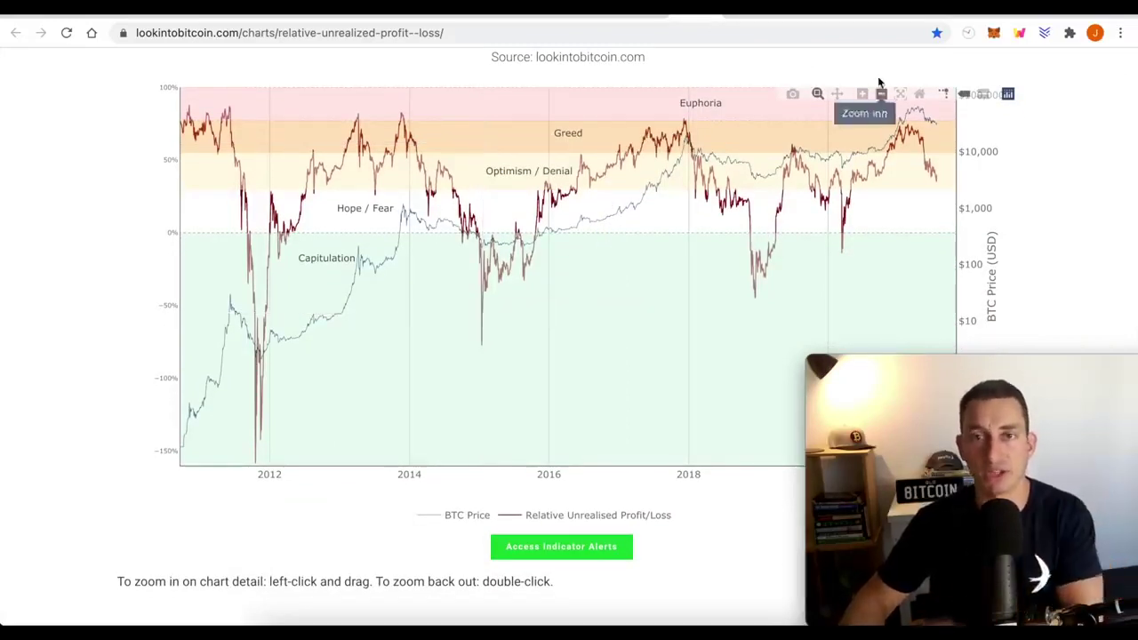
{"action": "left_click", "coordinate": [944, 13]}
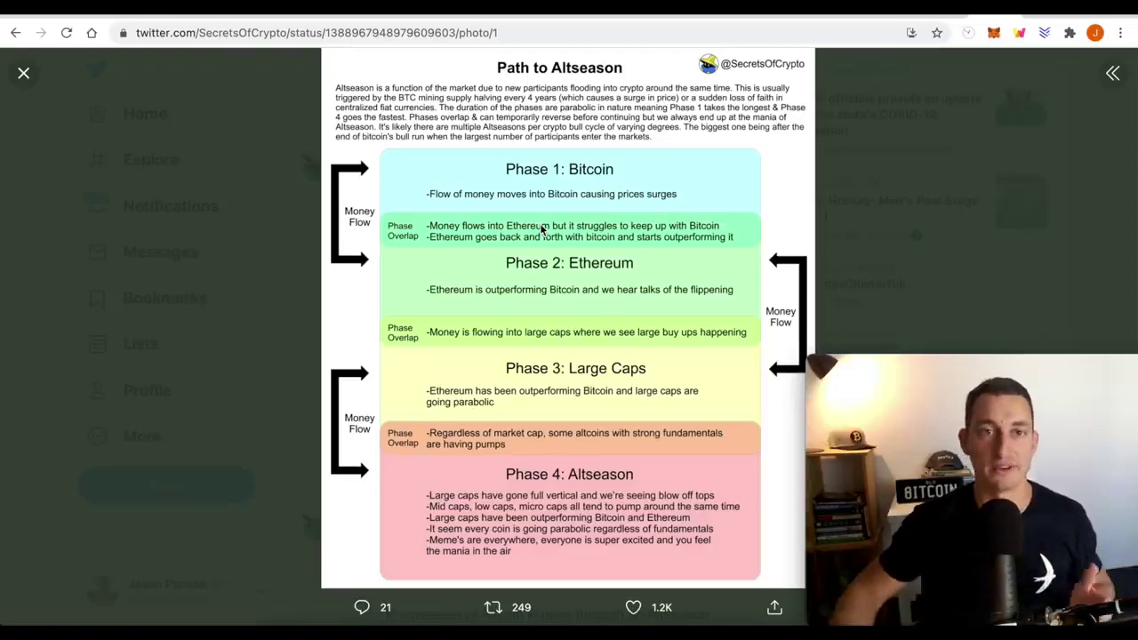
Return to the alternative.me Fear & Greed Index page with its one-month chart.
{"action": "left_click", "coordinate": [474, 17]}
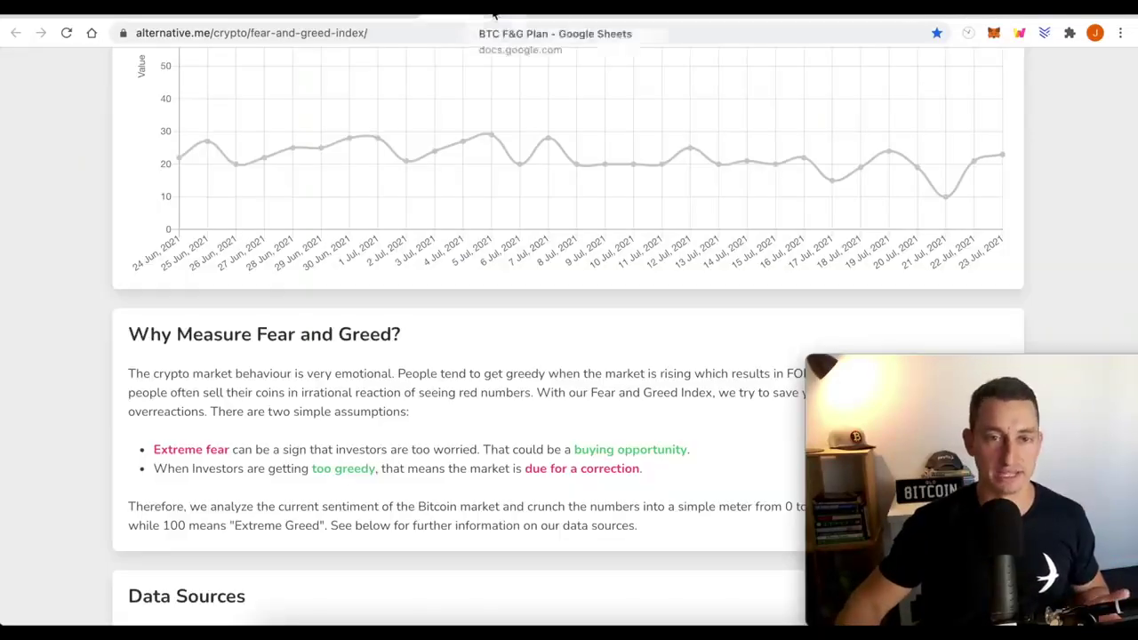
Bring back the BTC F&G Plan sheet showing $12,000 invested at -0.64%.
{"action": "left_click", "coordinate": [494, 15]}
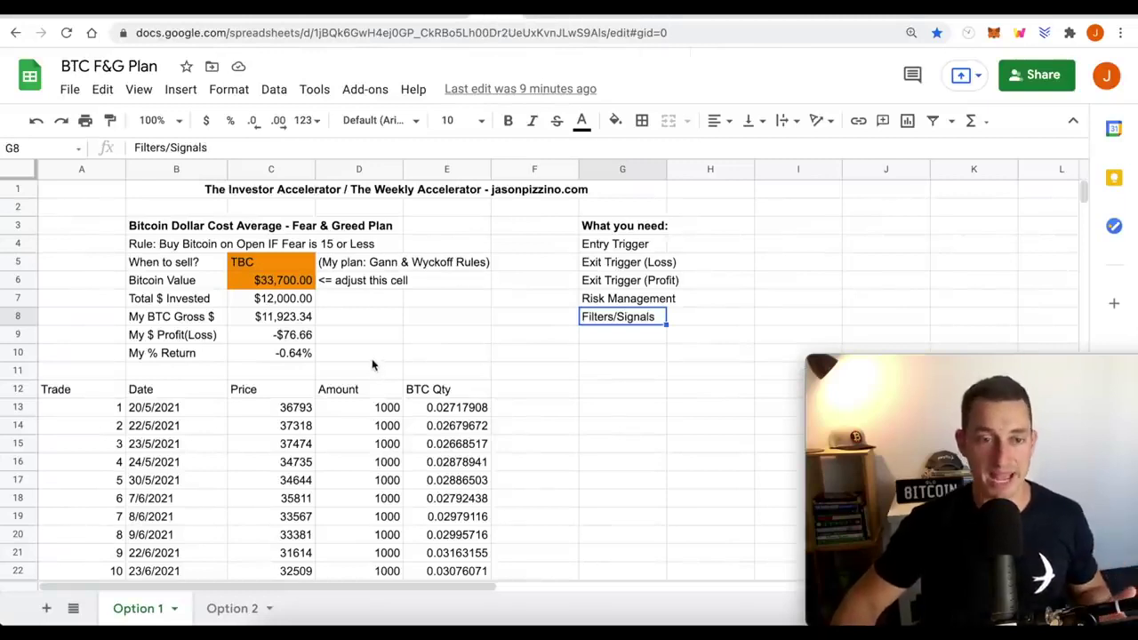